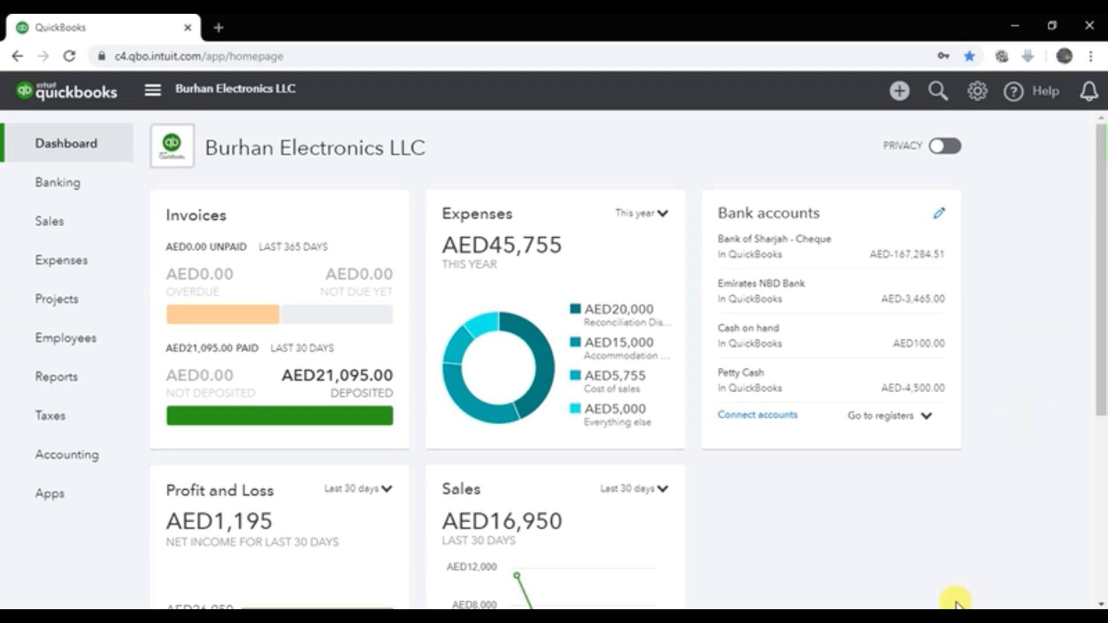
Open the company's Account and Settings and review the Sales settings from form content down to statements.
click(976, 94)
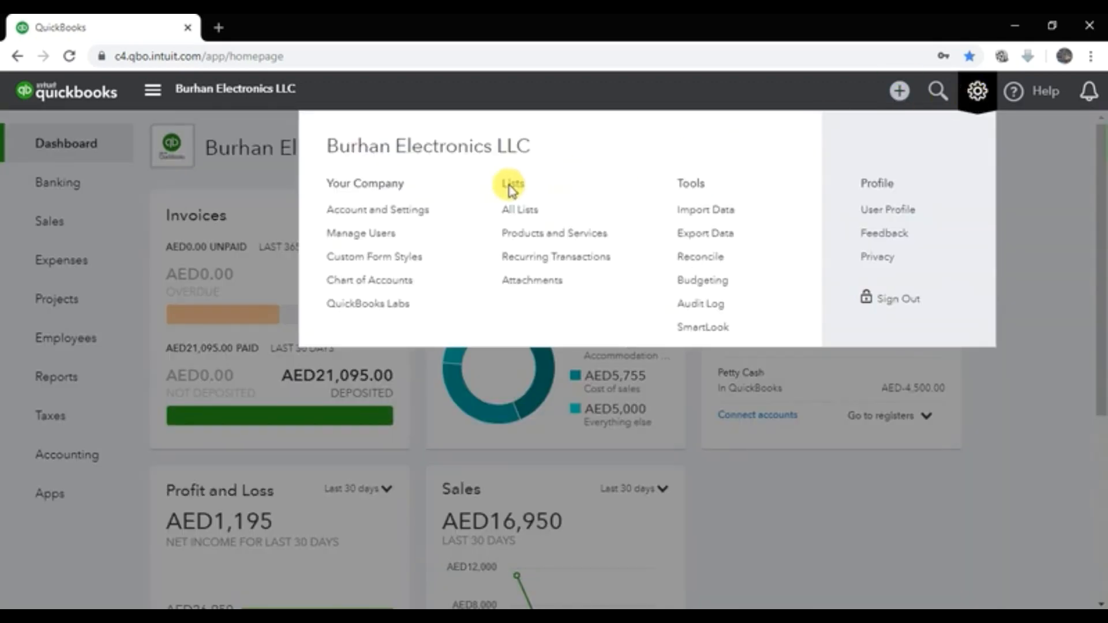
click(406, 216)
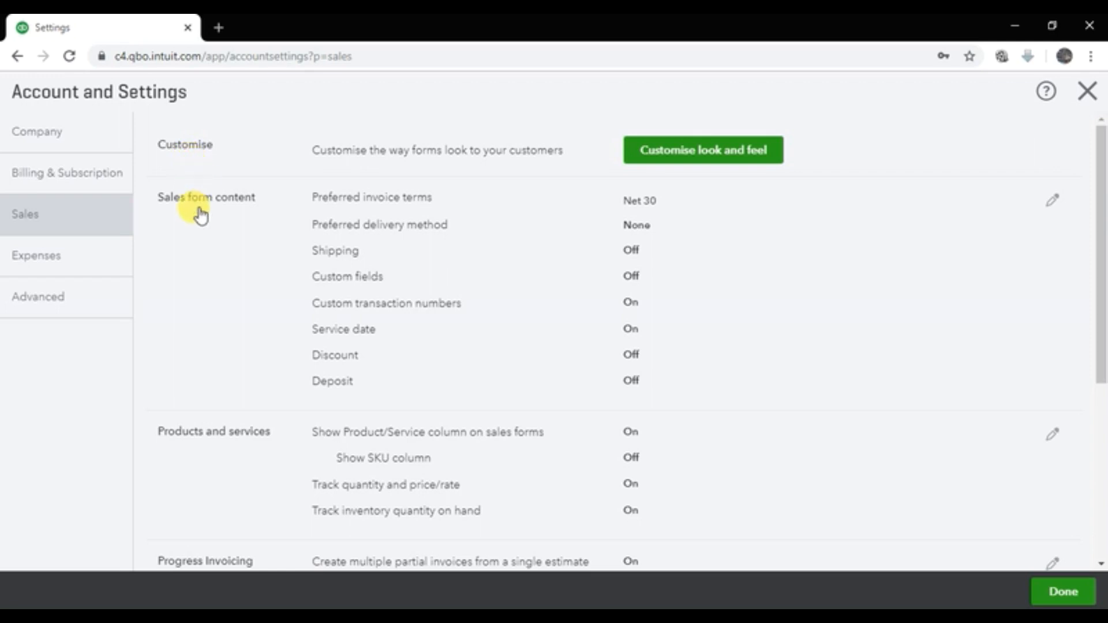
scroll(196, 260, down, 1)
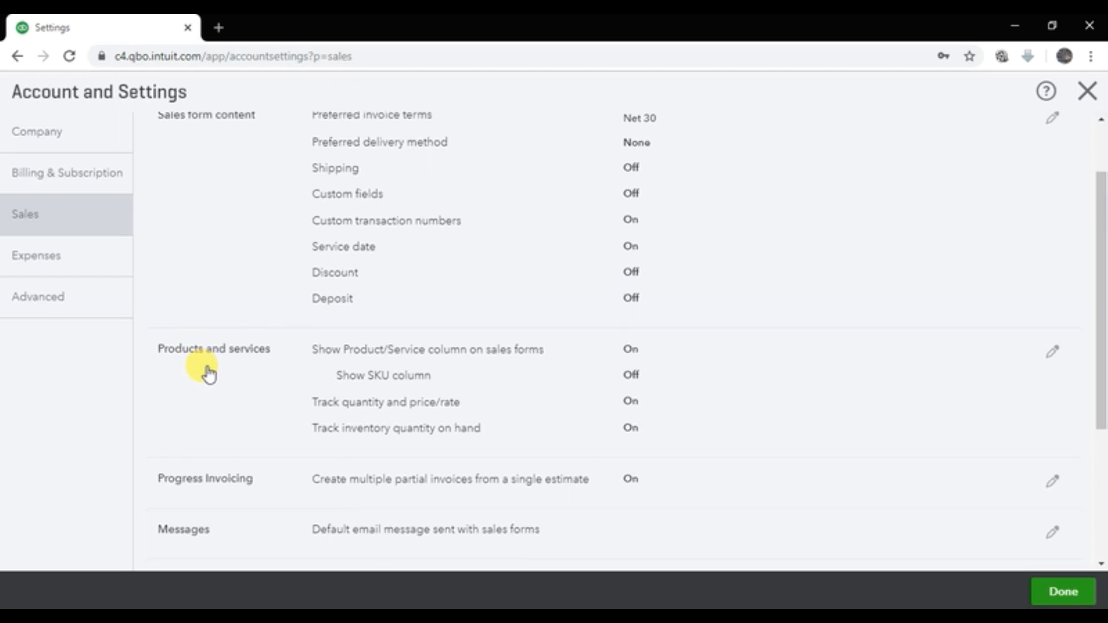
scroll(208, 381, down, 2)
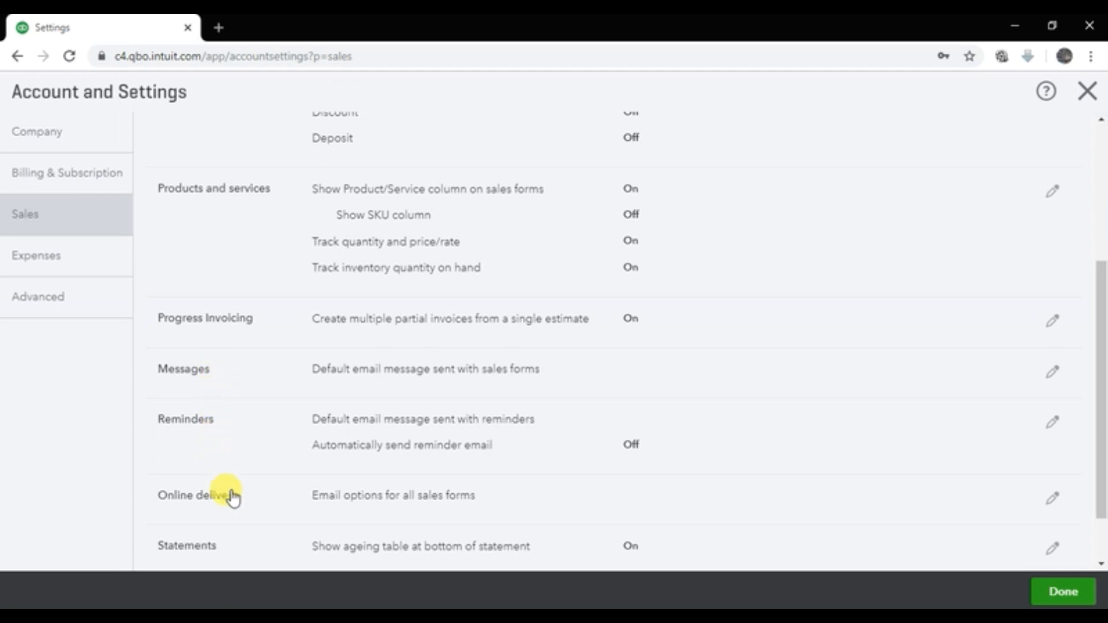
scroll(242, 513, down, 1)
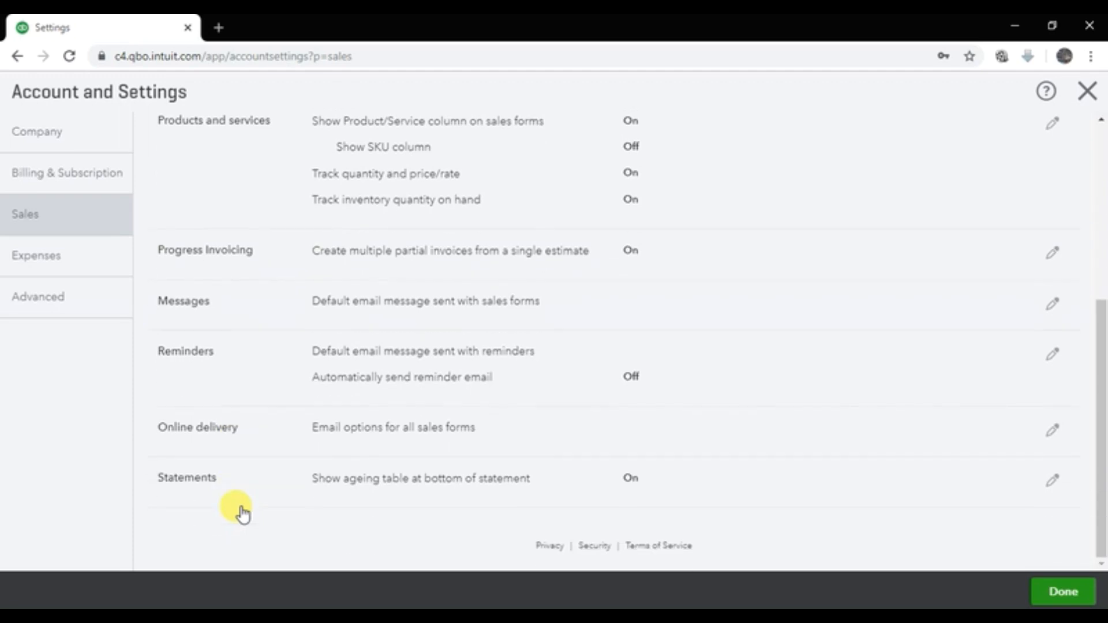
scroll(241, 507, up, 1)
scroll(243, 499, up, 5)
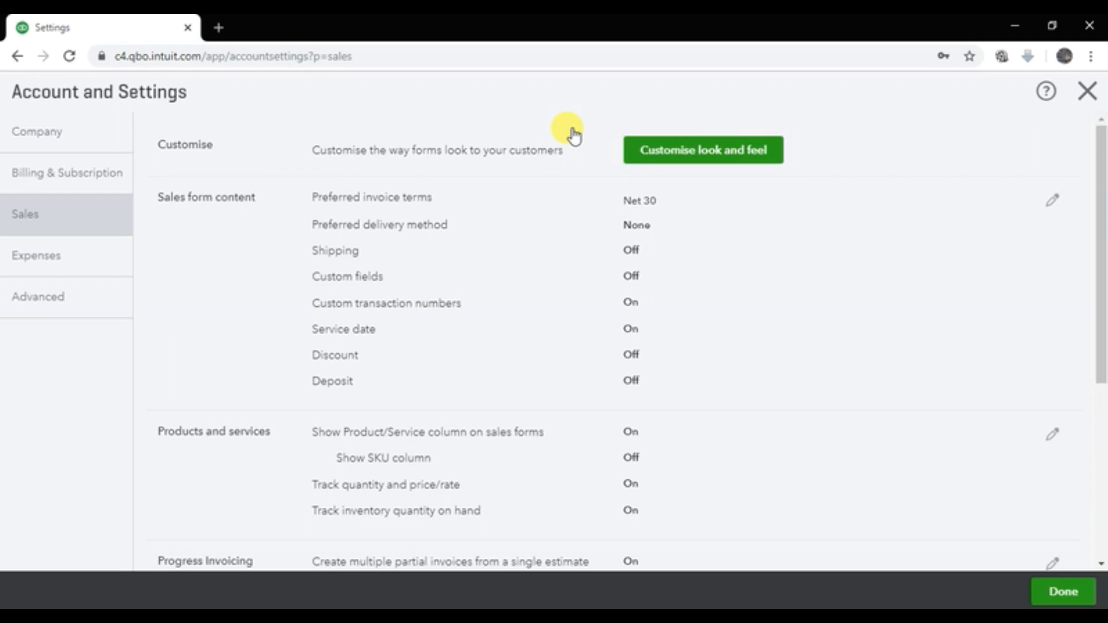
Go to the custom form styles from the Sales settings and open the Standard master style for editing.
click(688, 155)
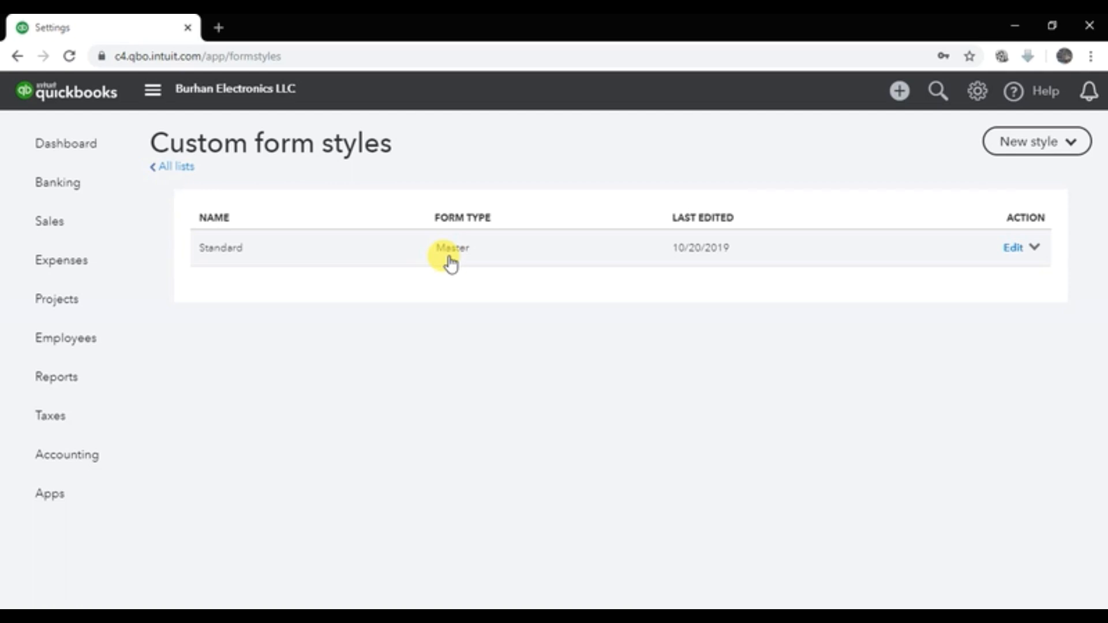
click(1070, 149)
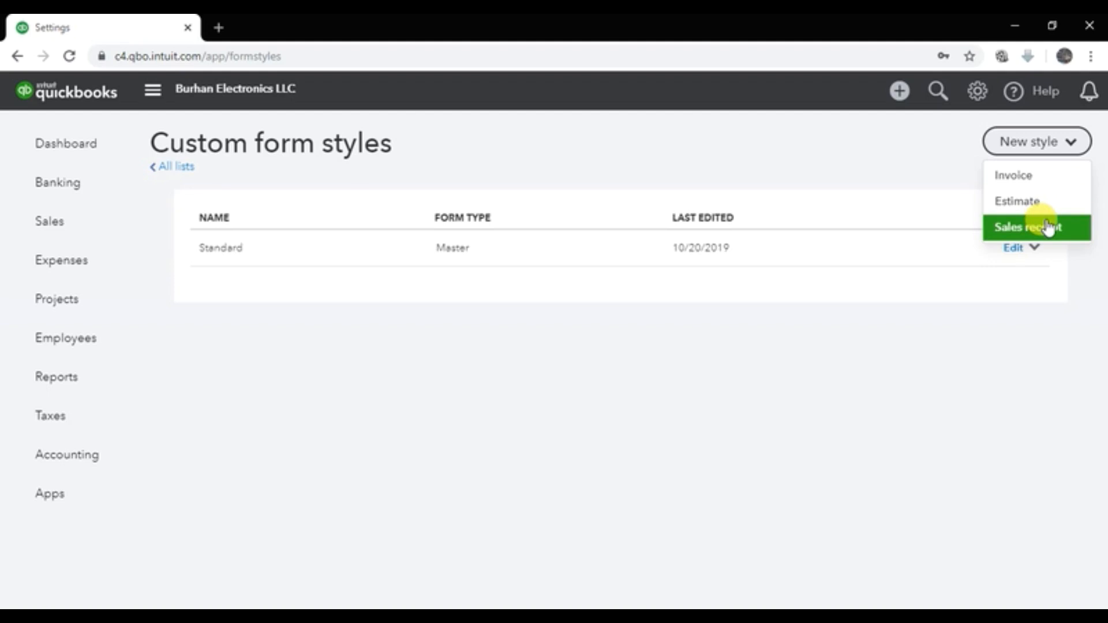
click(933, 165)
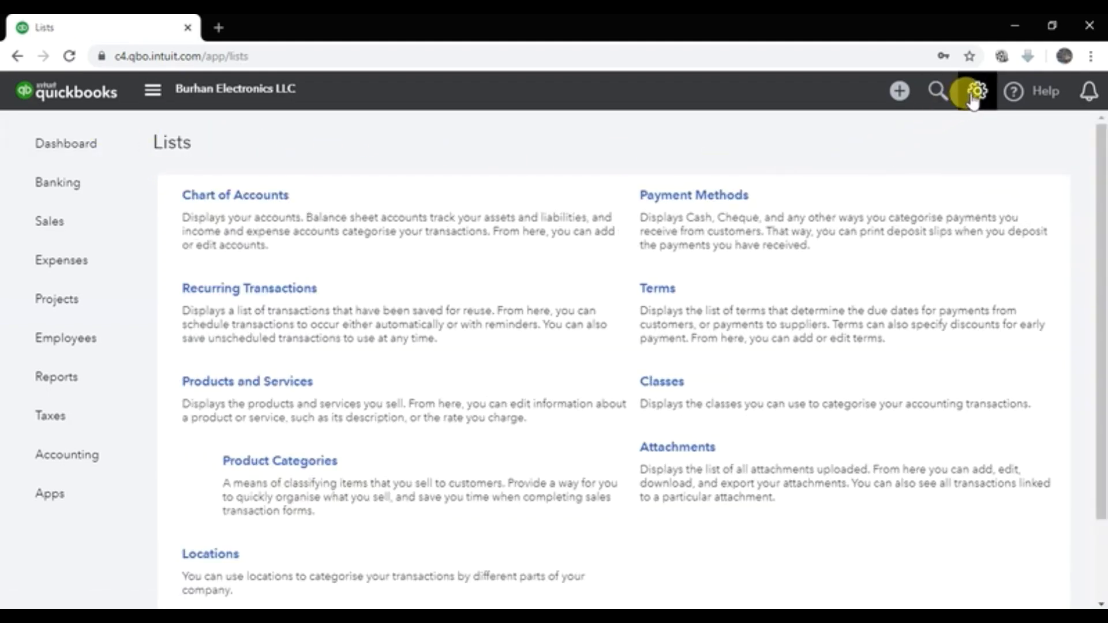
click(18, 56)
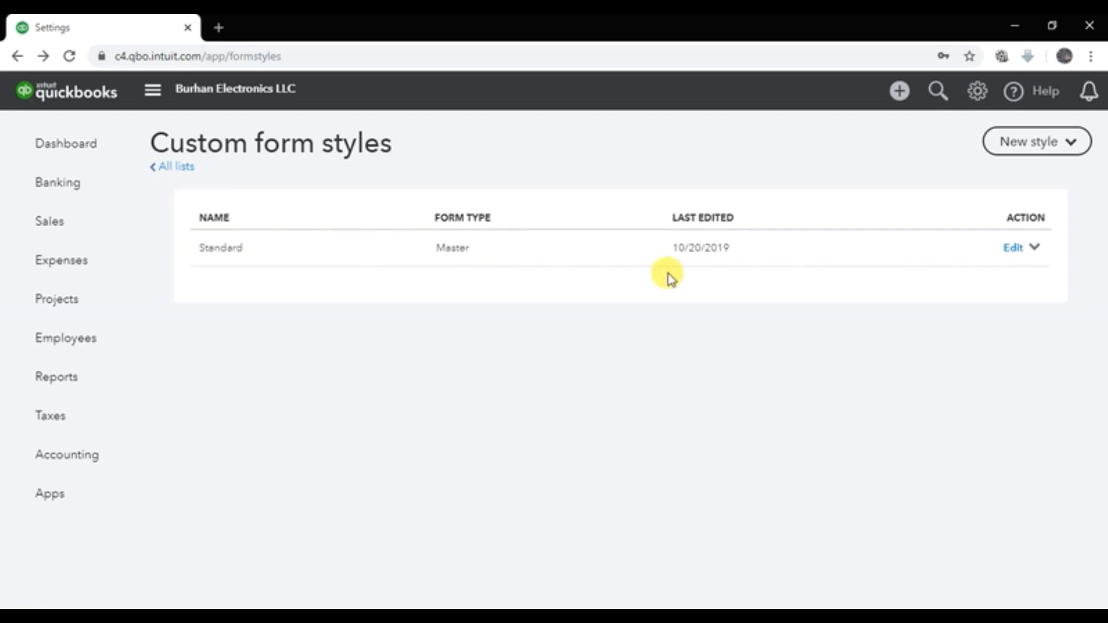
click(1010, 249)
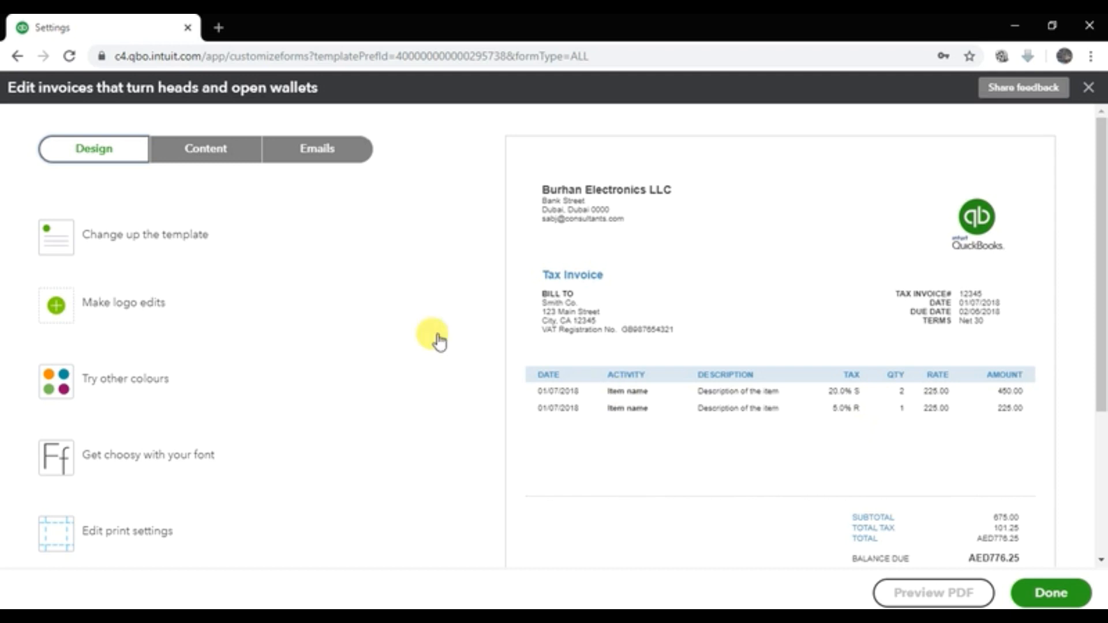
Try out the Airy, Fresh, Bold and Friendly invoice templates, and apply the Modern template.
click(145, 245)
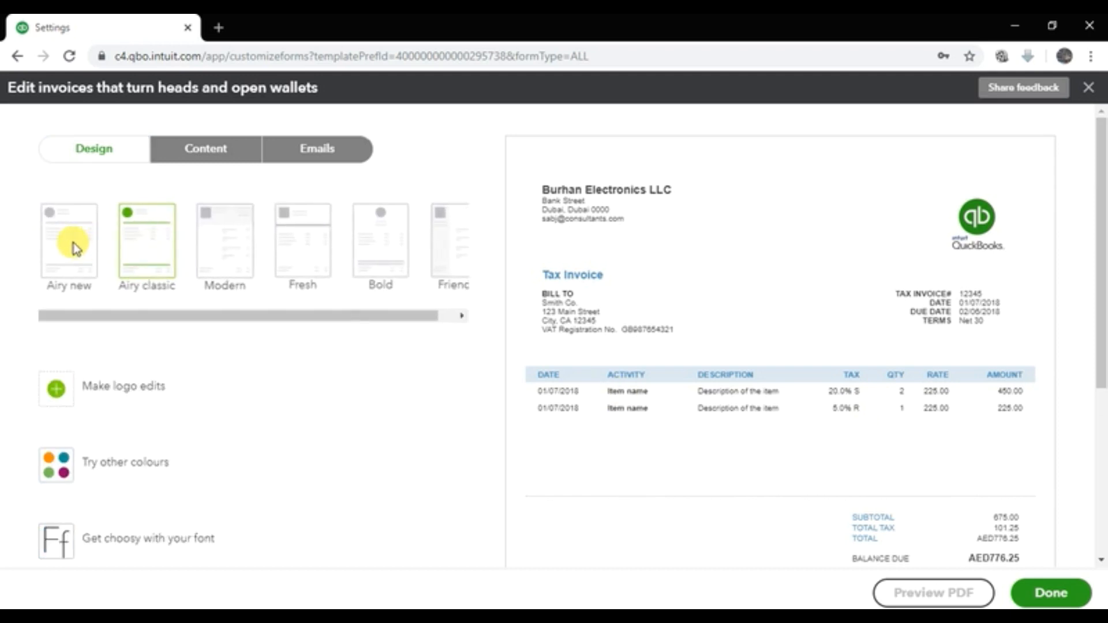
click(75, 249)
click(153, 245)
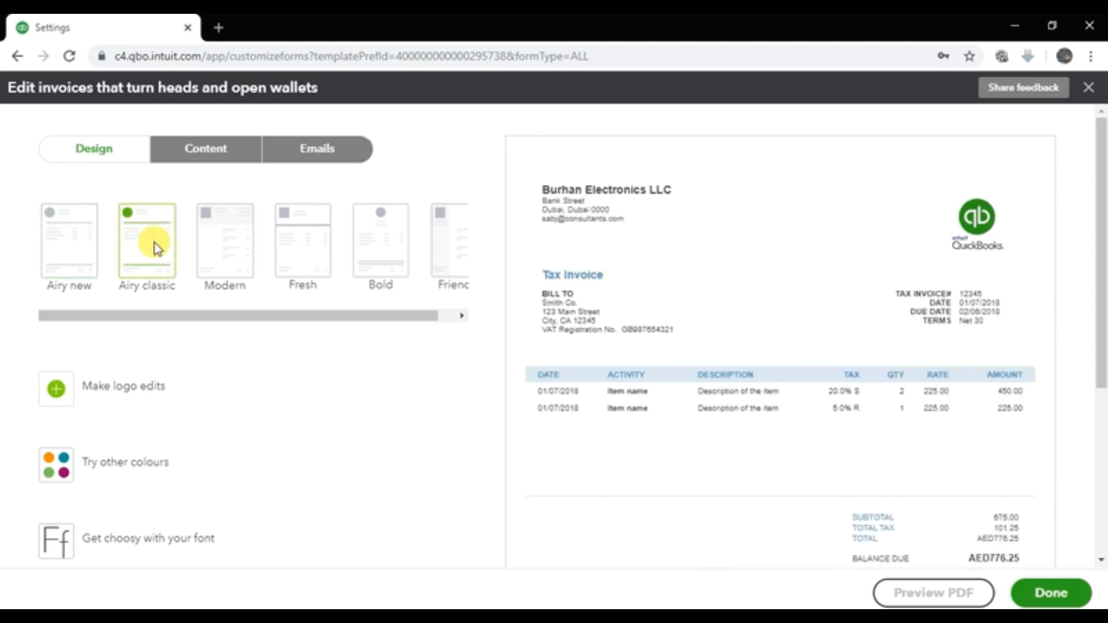
click(203, 254)
click(293, 250)
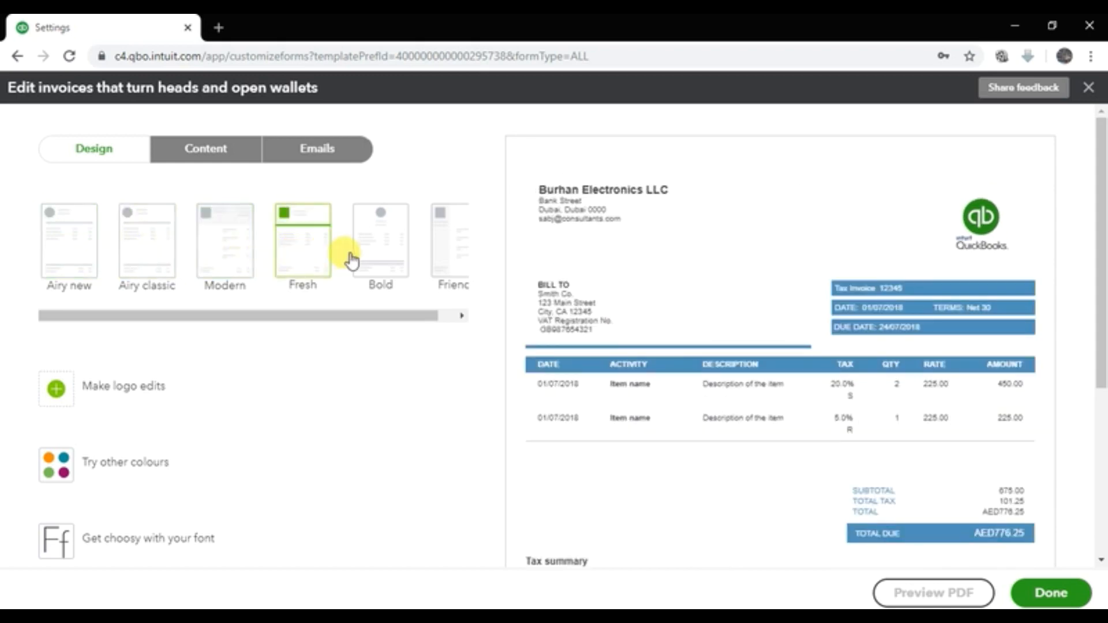
click(363, 252)
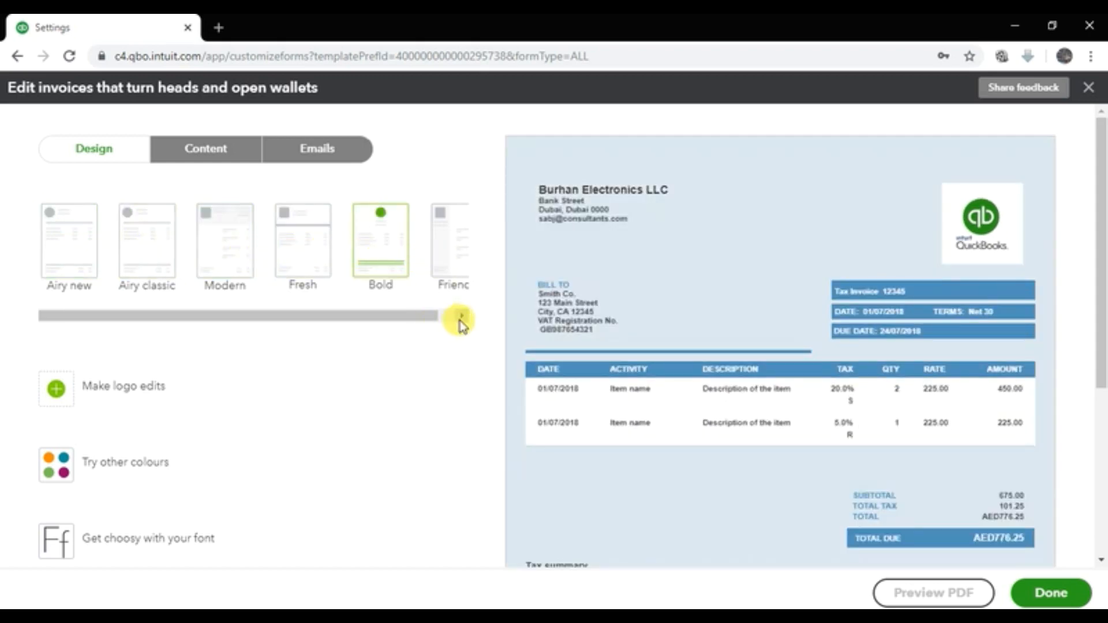
click(461, 317)
click(451, 266)
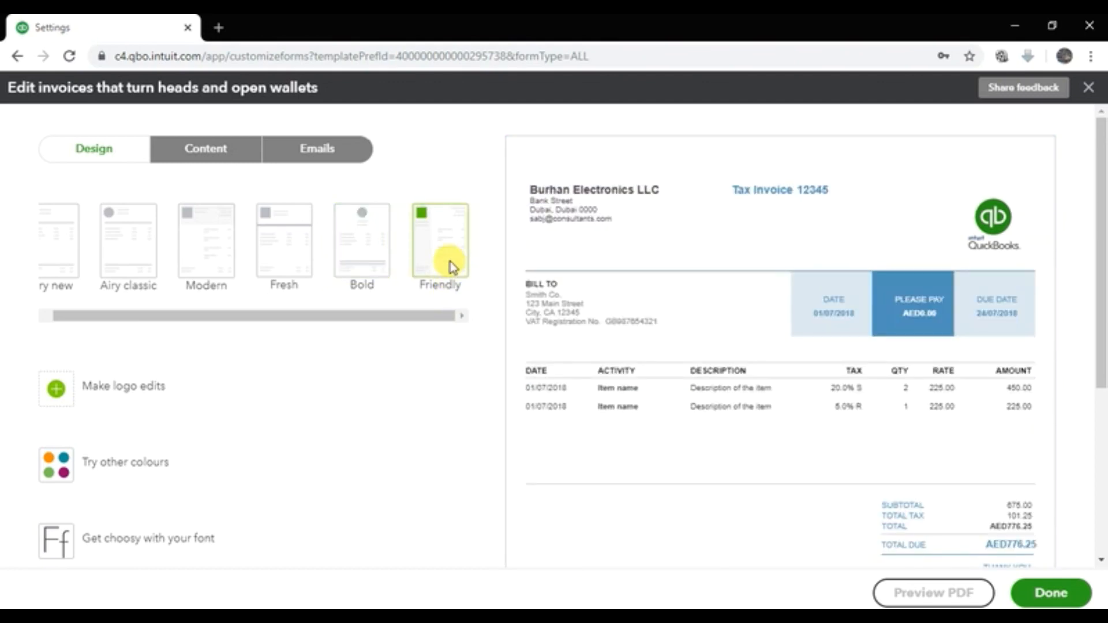
click(214, 254)
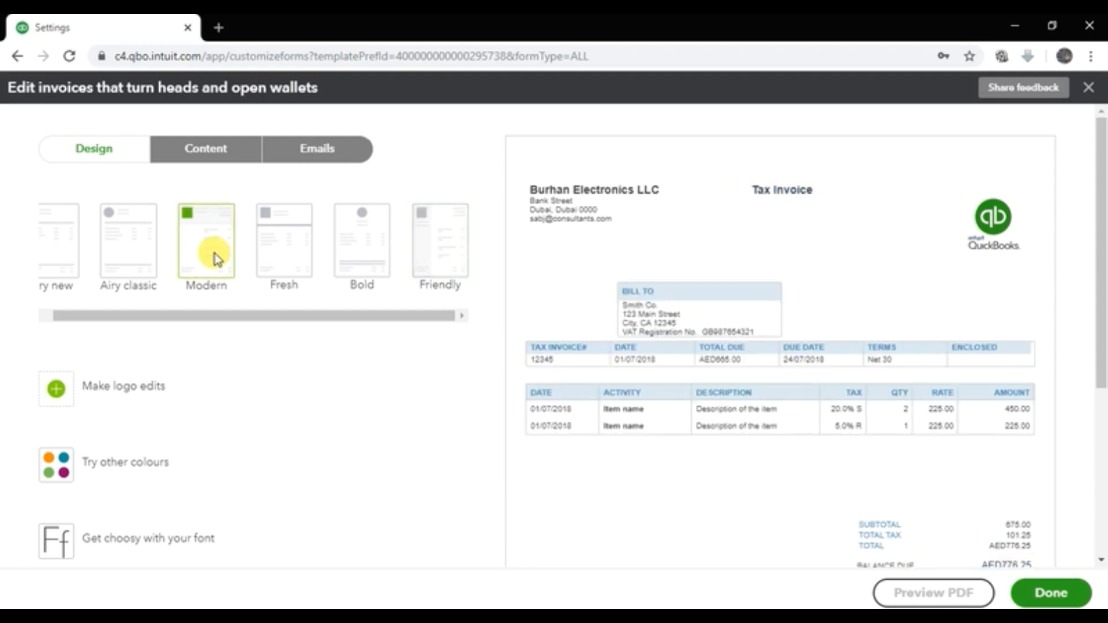
Examine the logo size and placement options and the colour palette in the invoice design.
click(132, 398)
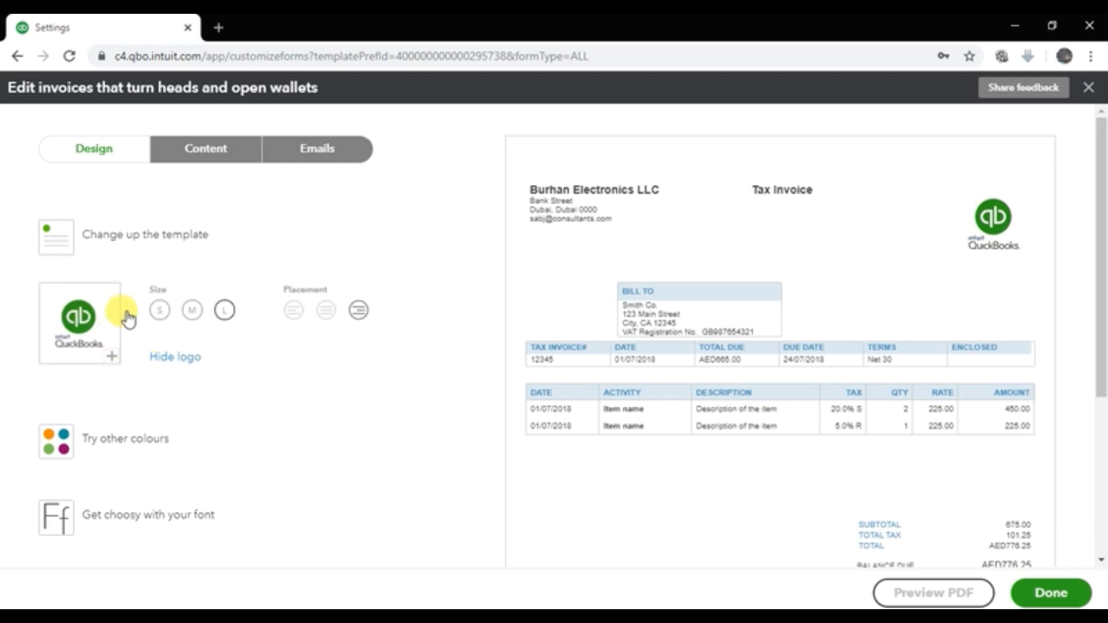
scroll(128, 318, down, 3)
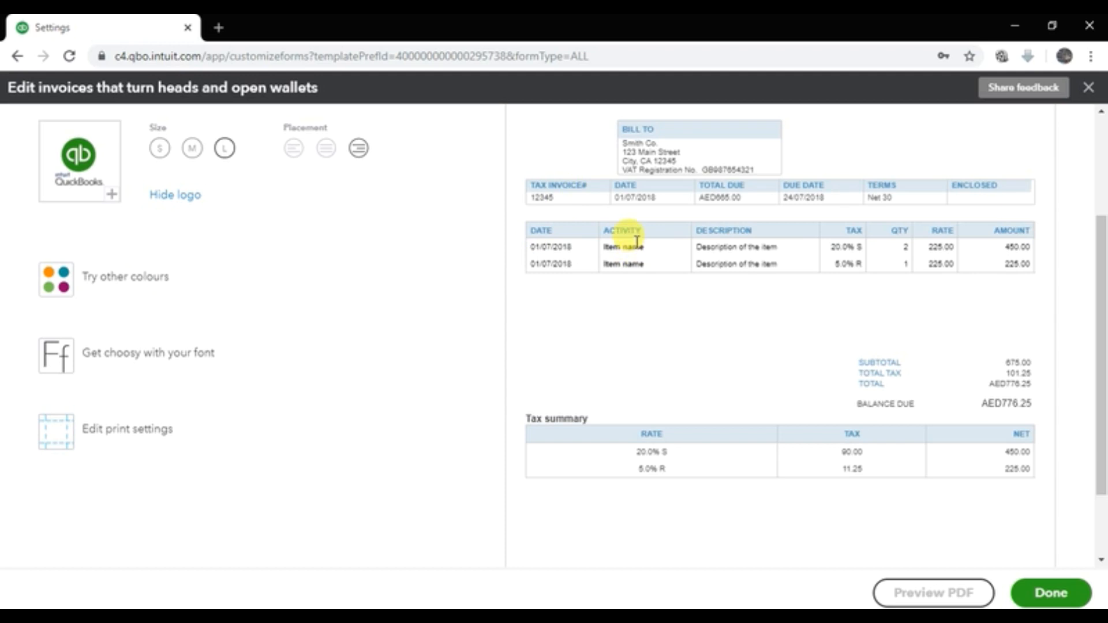
click(154, 283)
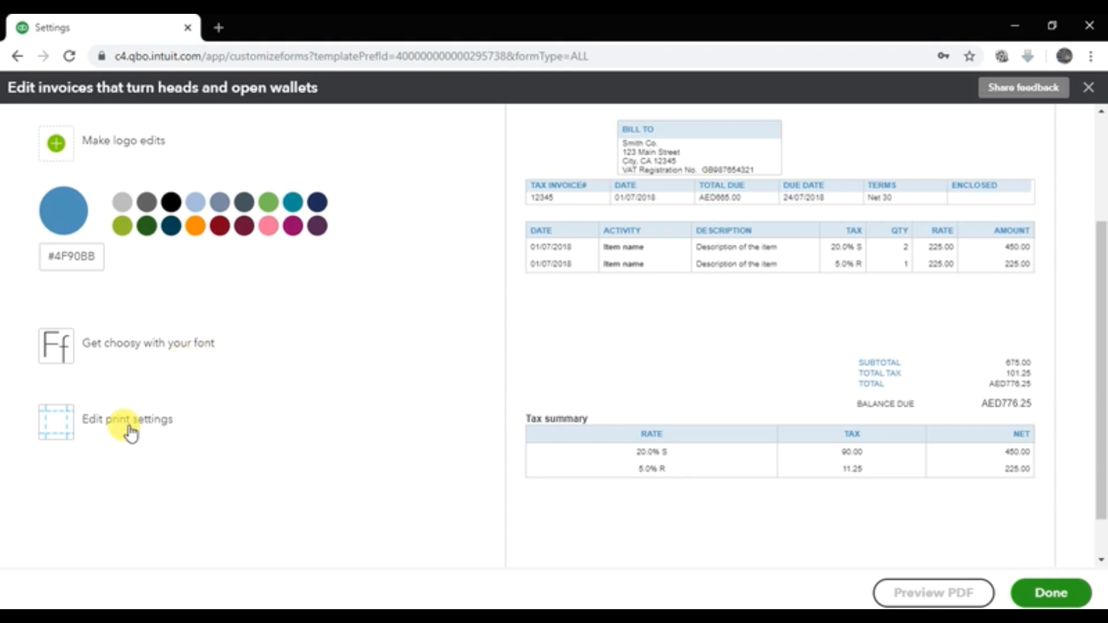
scroll(131, 433, up, 3)
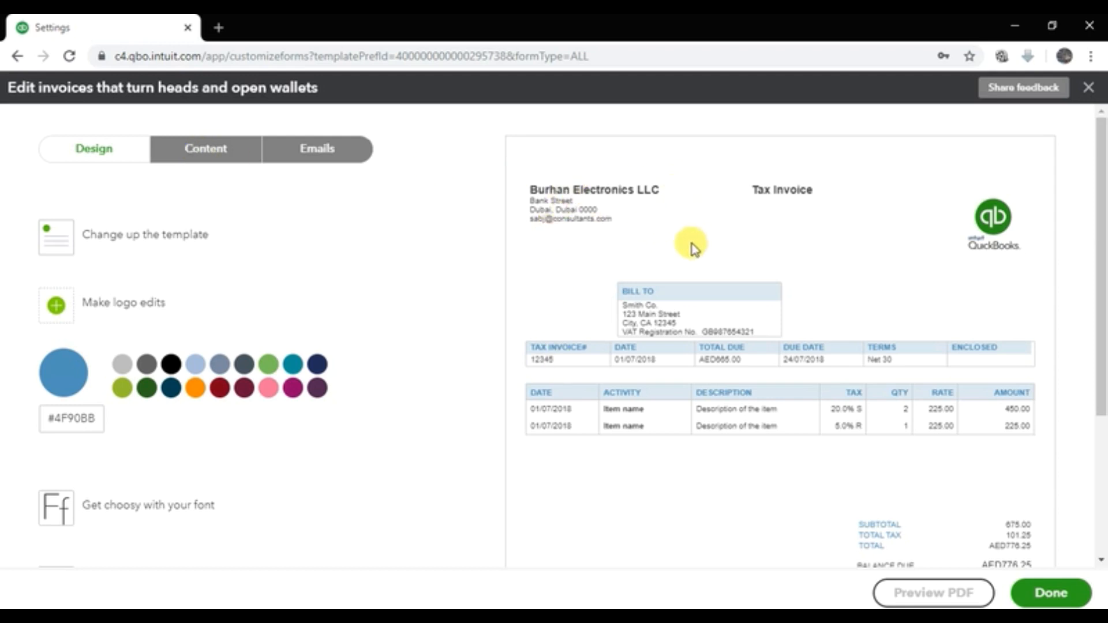
Open the header section of the form content for editing and enable the phone number on the invoice.
click(213, 154)
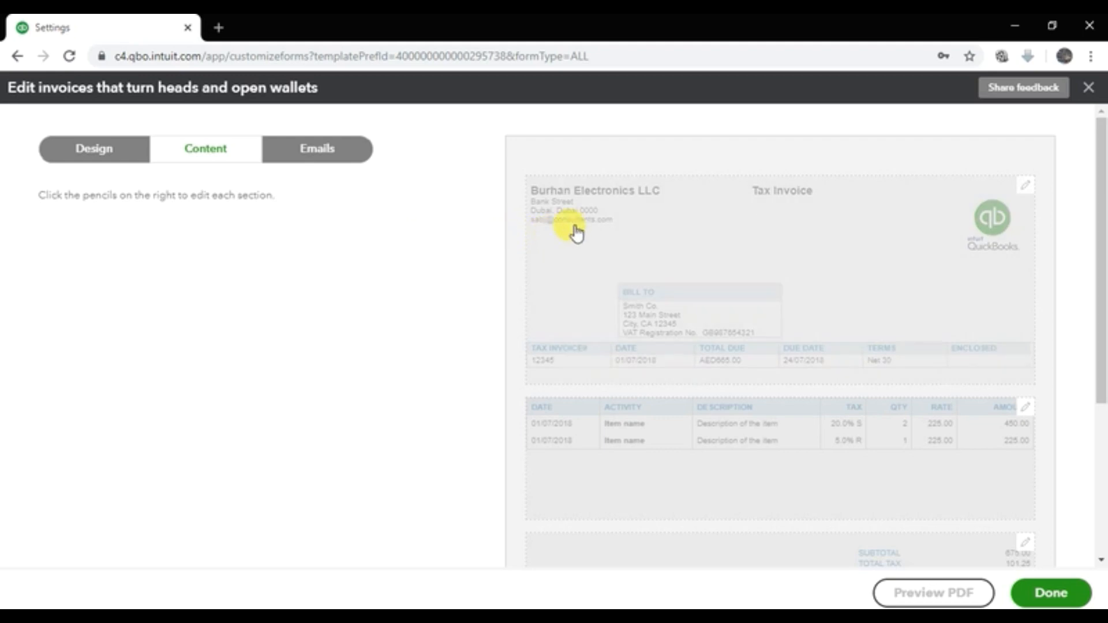
click(600, 225)
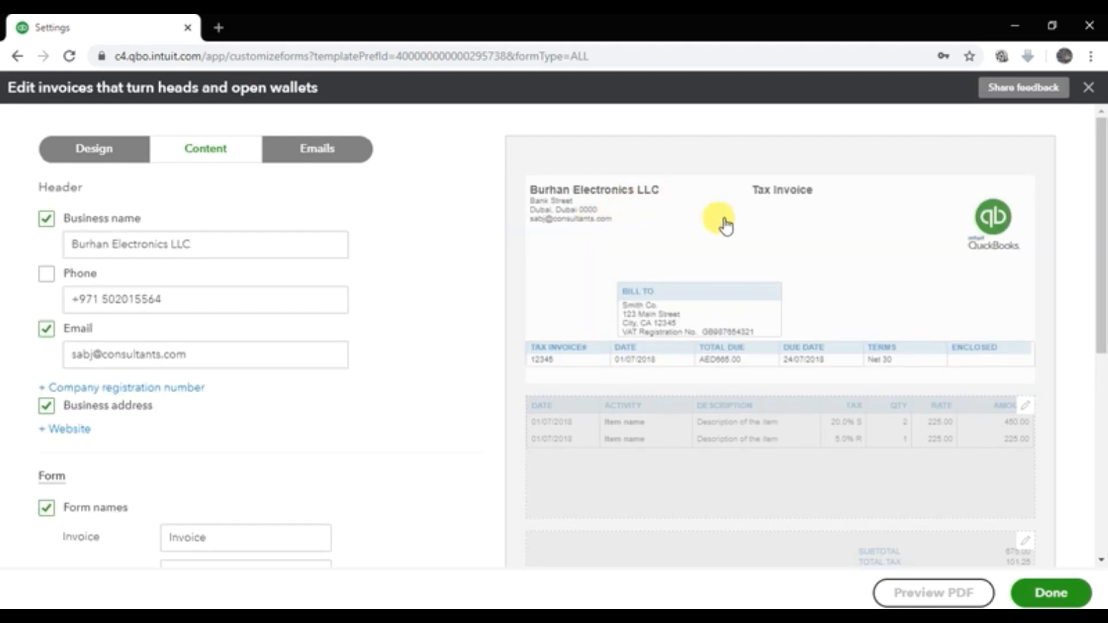
click(96, 232)
click(47, 219)
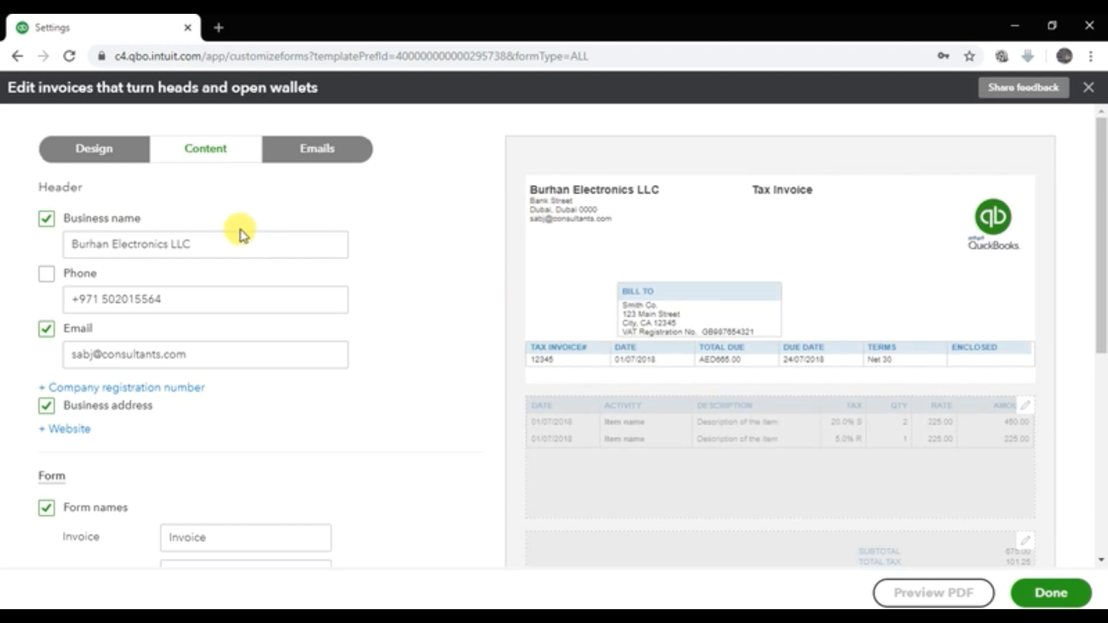
click(198, 247)
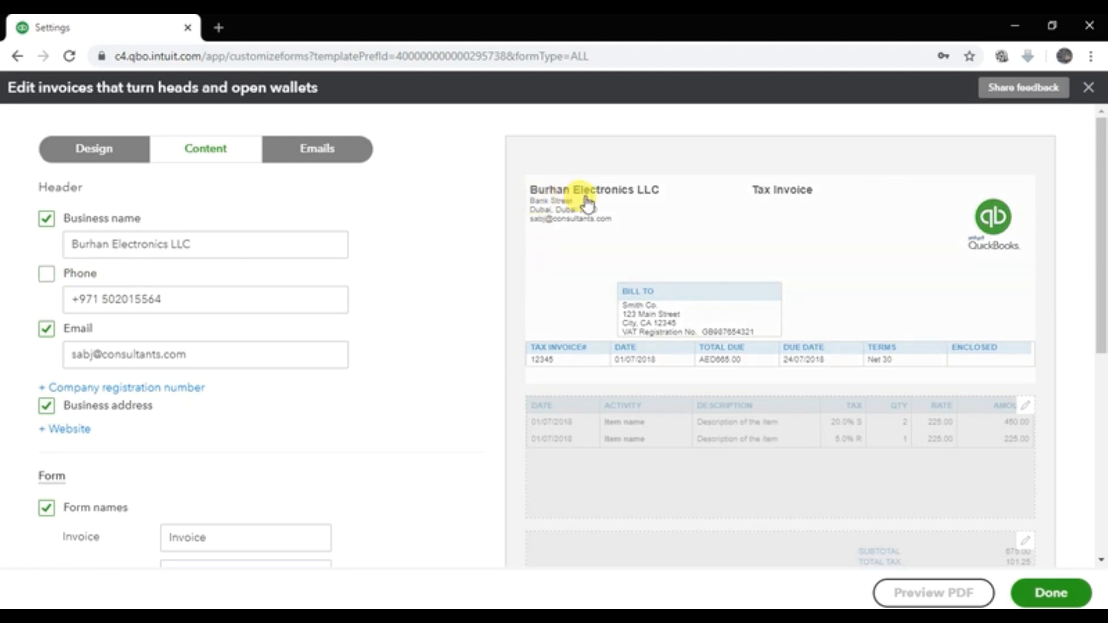
click(49, 277)
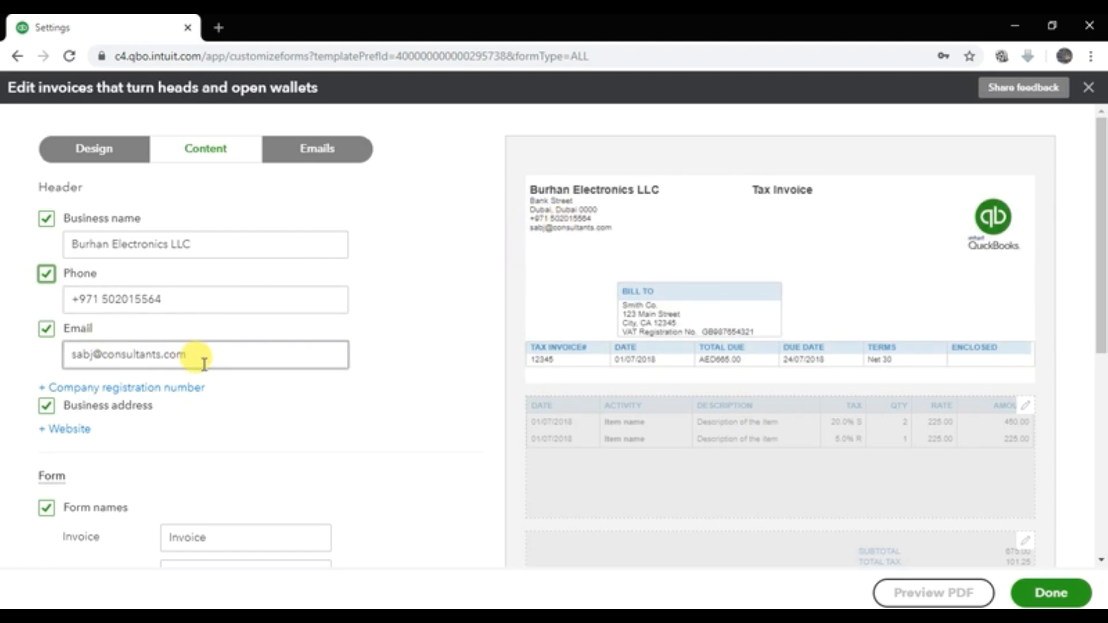
Review the header's form names for invoice, tax invoice, estimate and sales receipt, plus the form number and display options.
scroll(204, 363, down, 1)
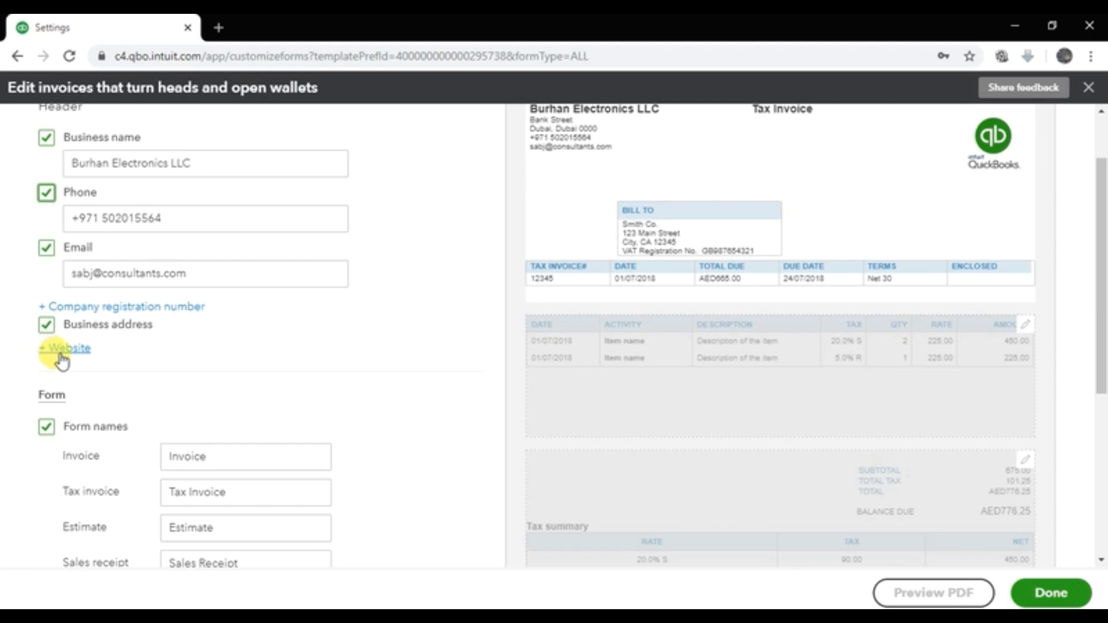
scroll(80, 364, down, 3)
scroll(84, 370, down, 2)
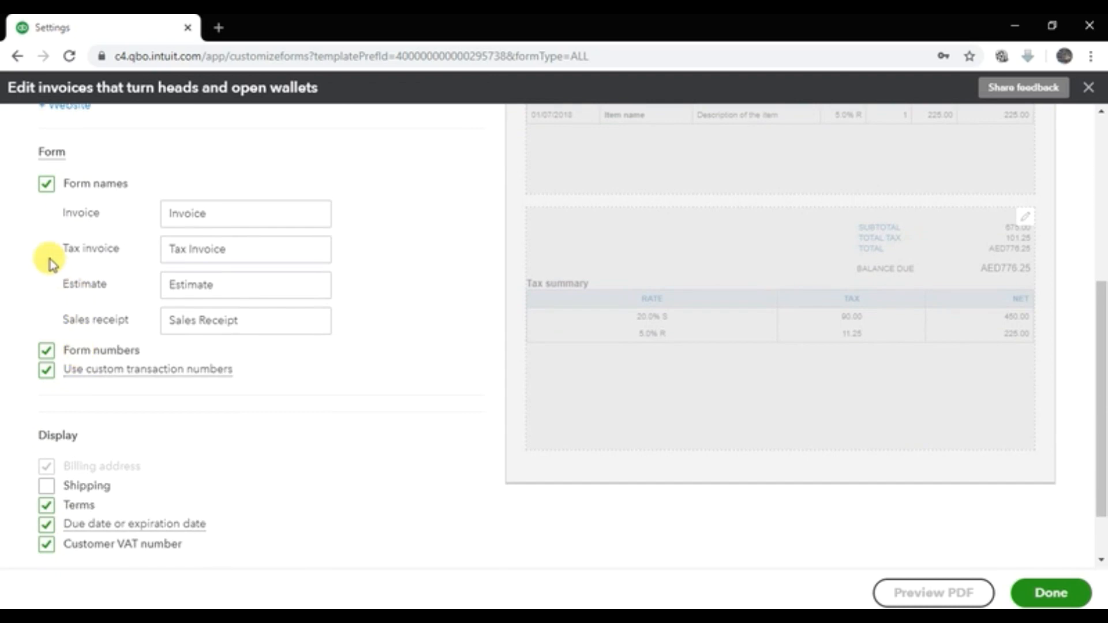
click(231, 218)
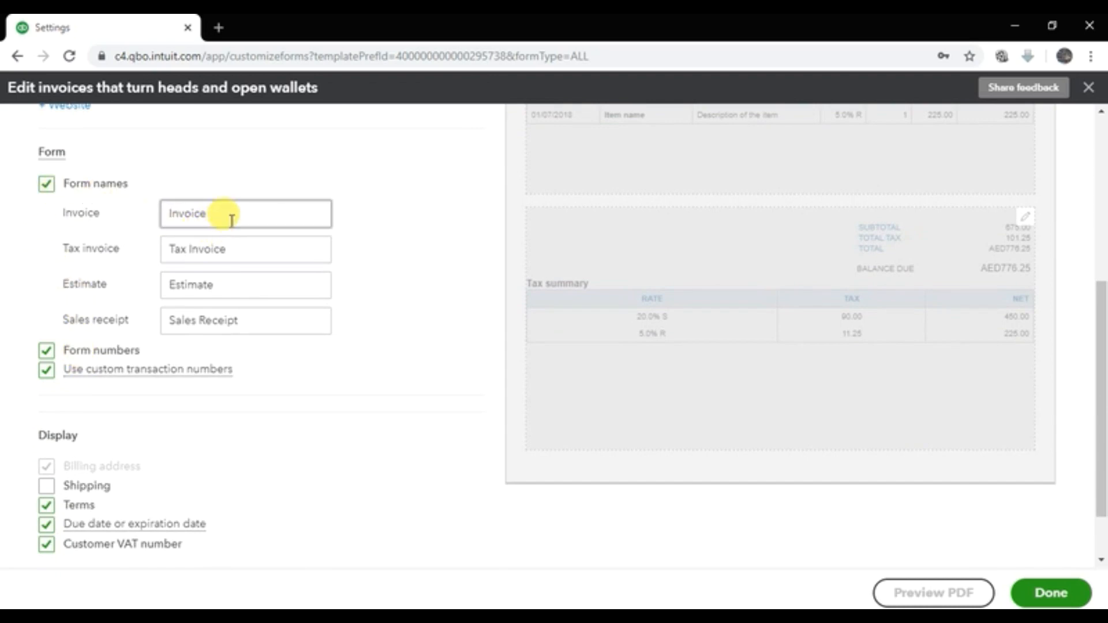
click(250, 248)
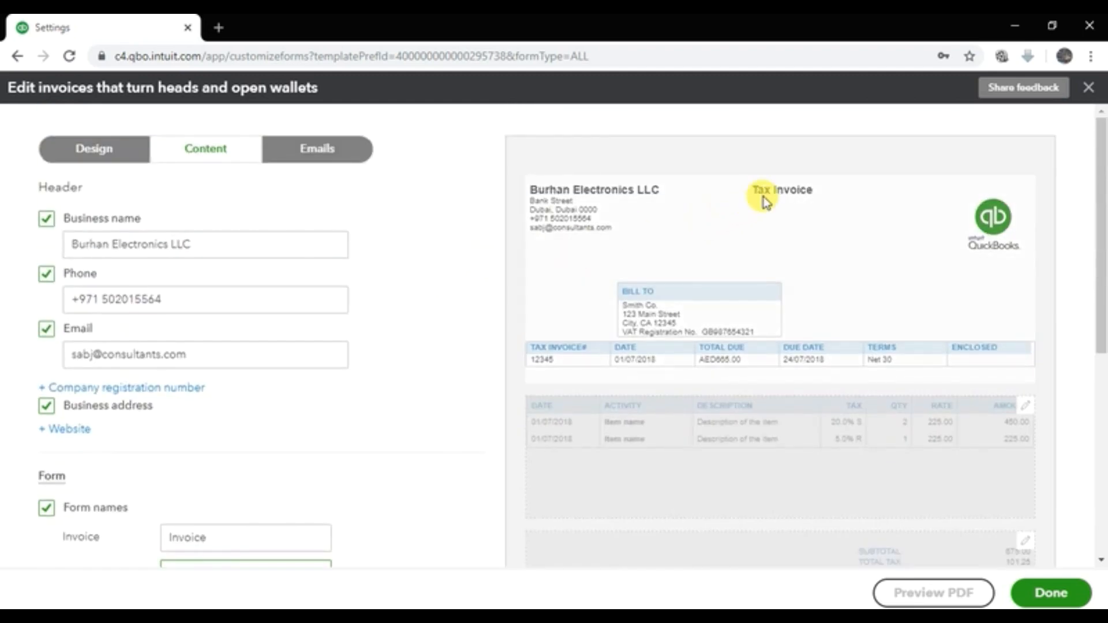
scroll(518, 306, down, 6)
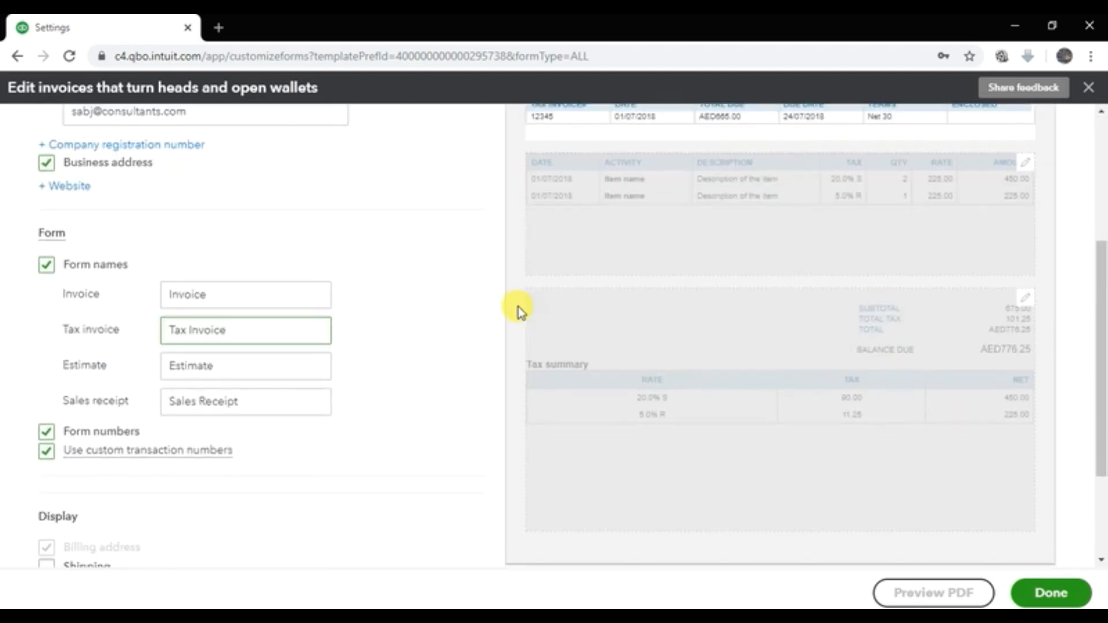
click(225, 364)
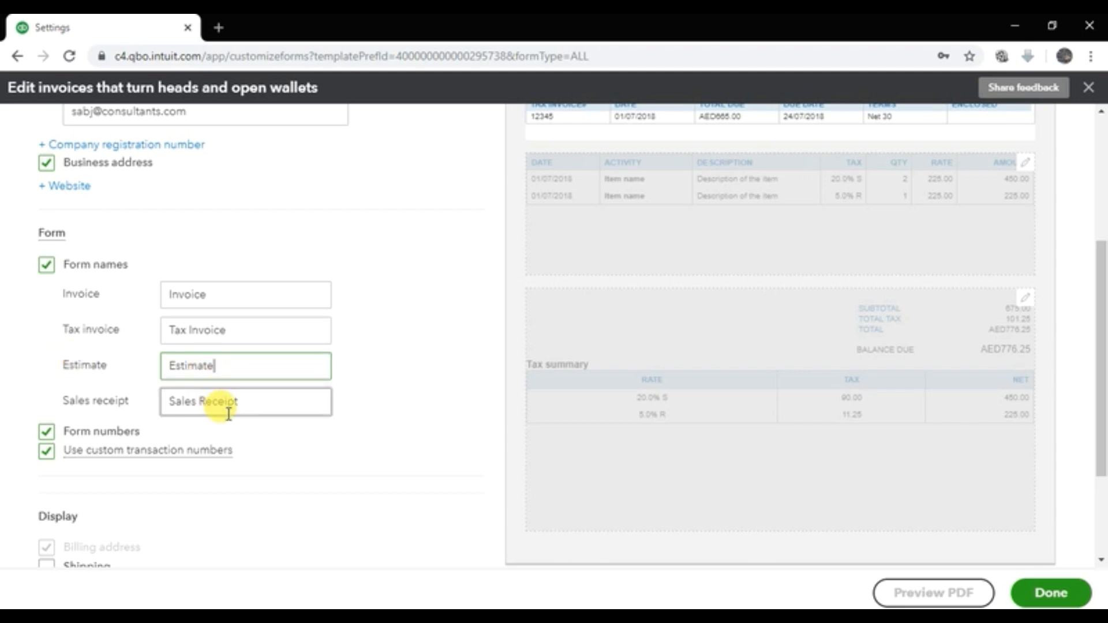
click(249, 399)
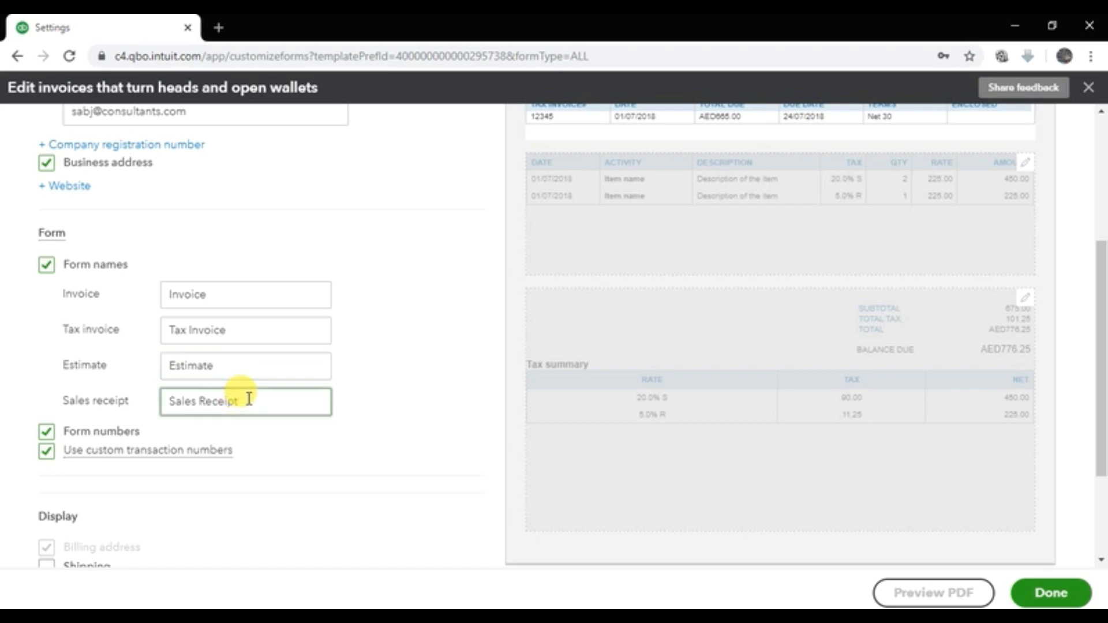
scroll(246, 395, down, 3)
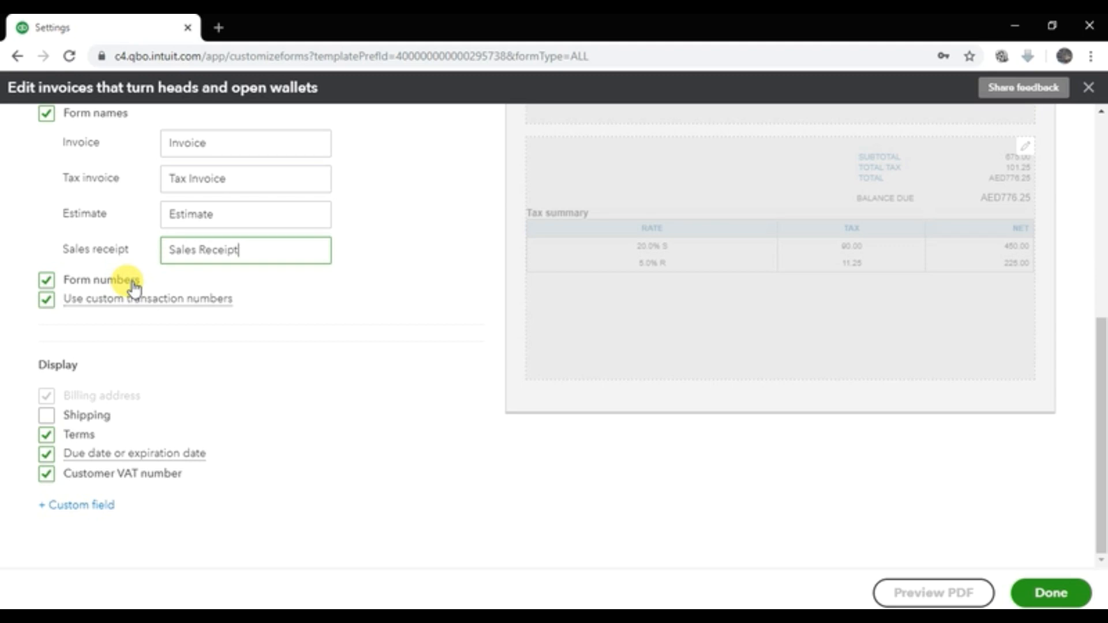
mouse_move(180, 309)
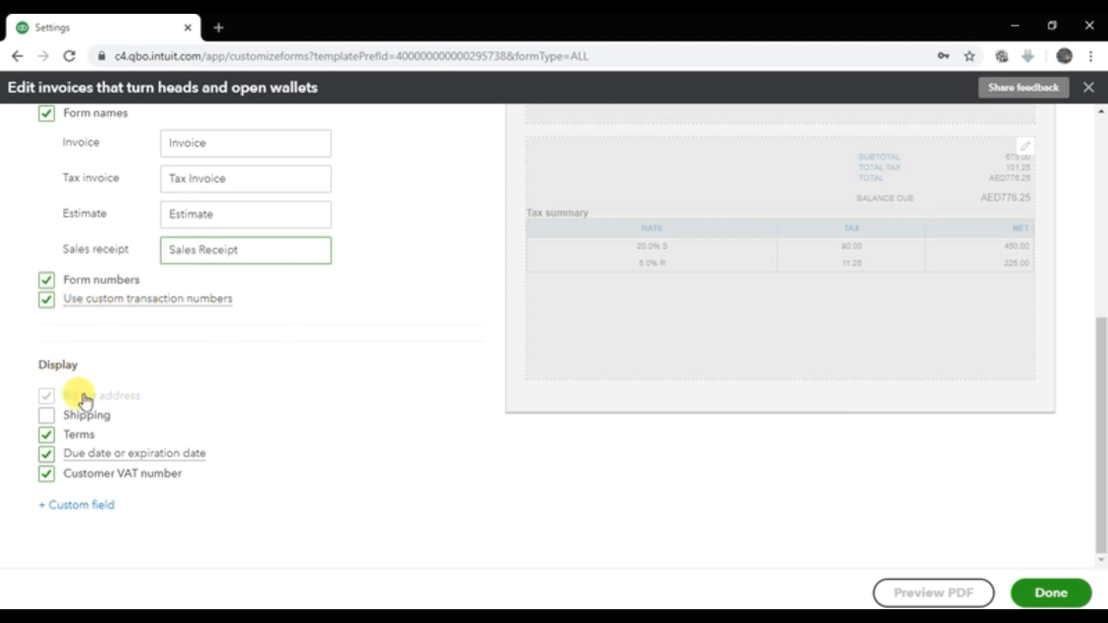
Enable the shipping details in the header's display options and check them on the invoice preview.
scroll(594, 302, up, 5)
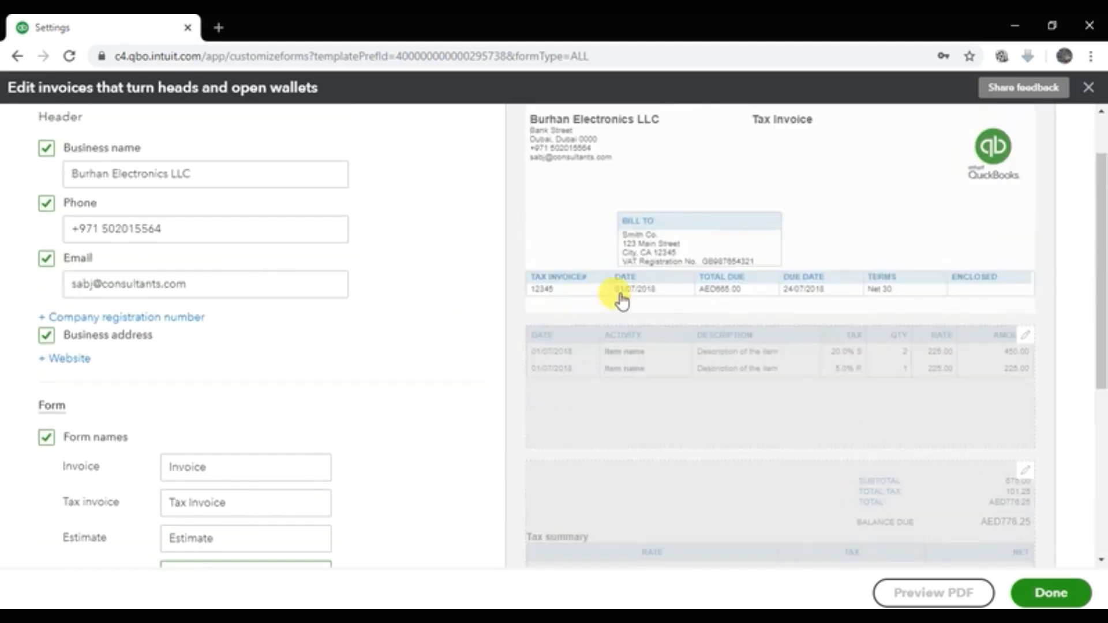
scroll(317, 391, down, 5)
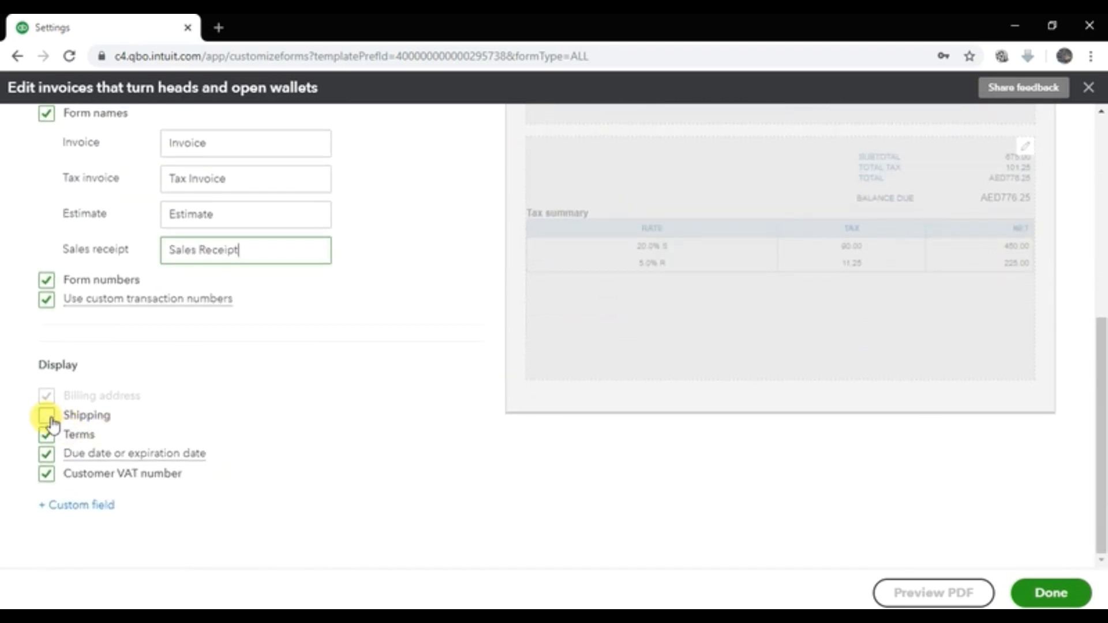
click(48, 415)
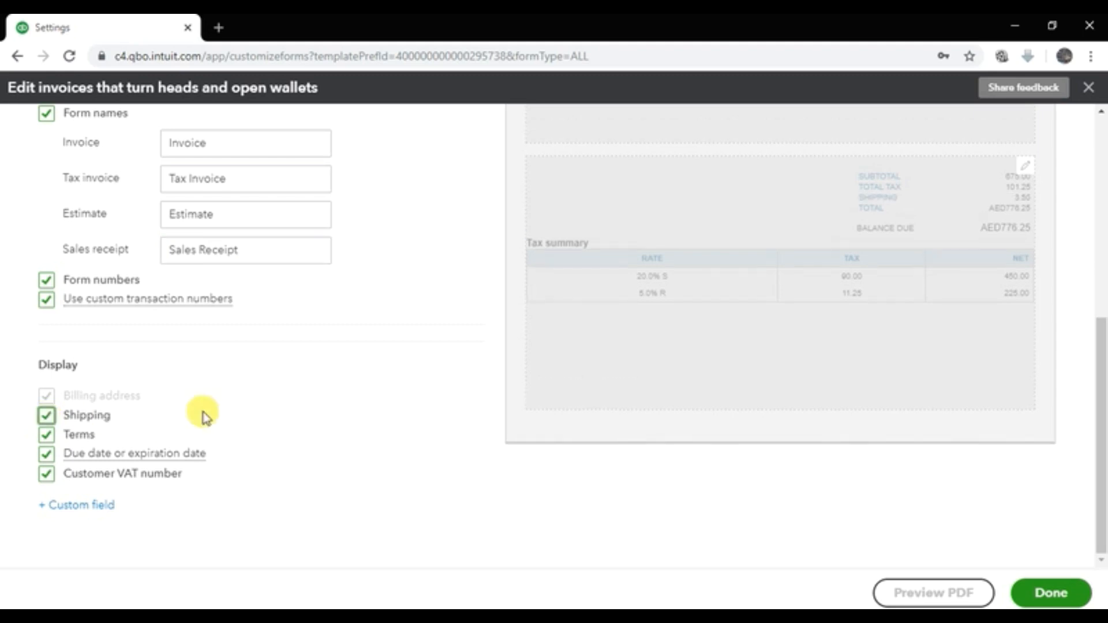
scroll(297, 401, up, 5)
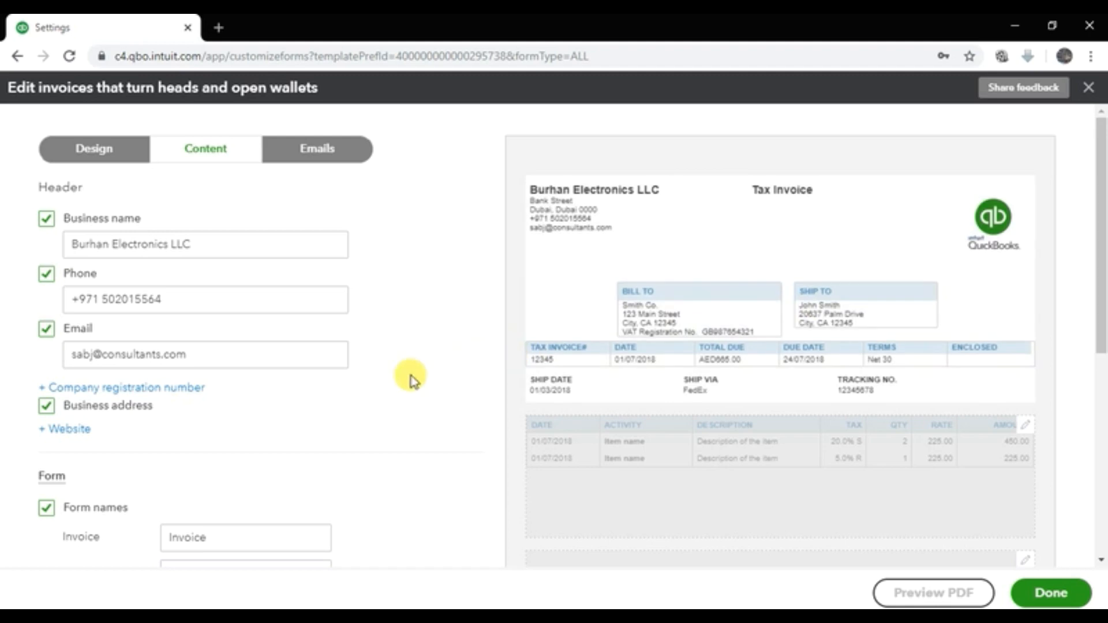
scroll(404, 381, down, 6)
scroll(337, 432, down, 1)
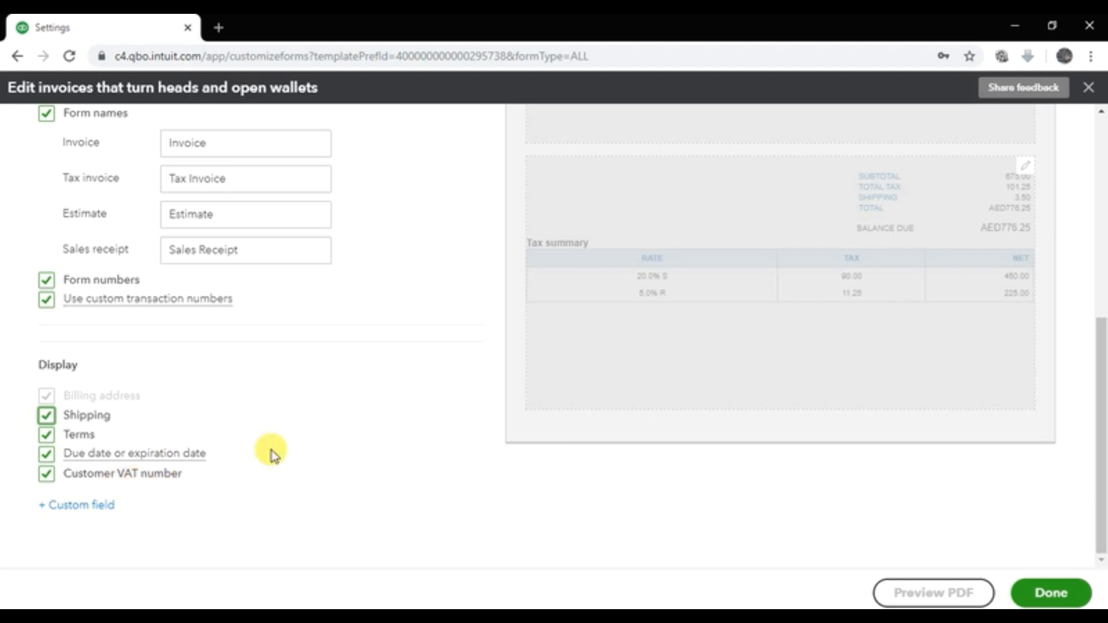
scroll(576, 403, up, 5)
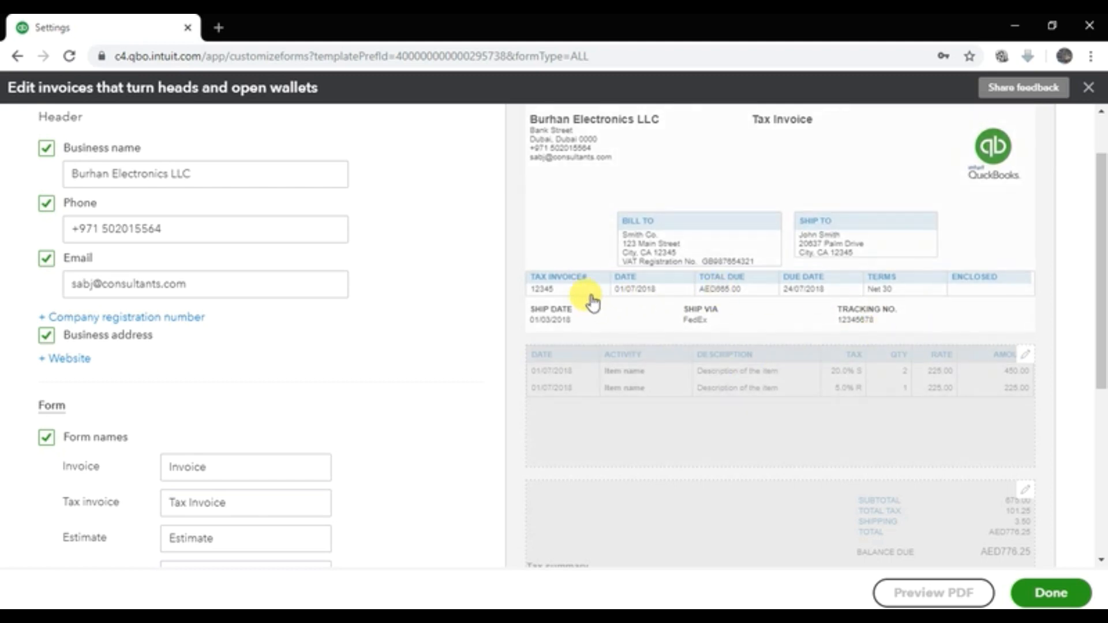
scroll(577, 341, down, 4)
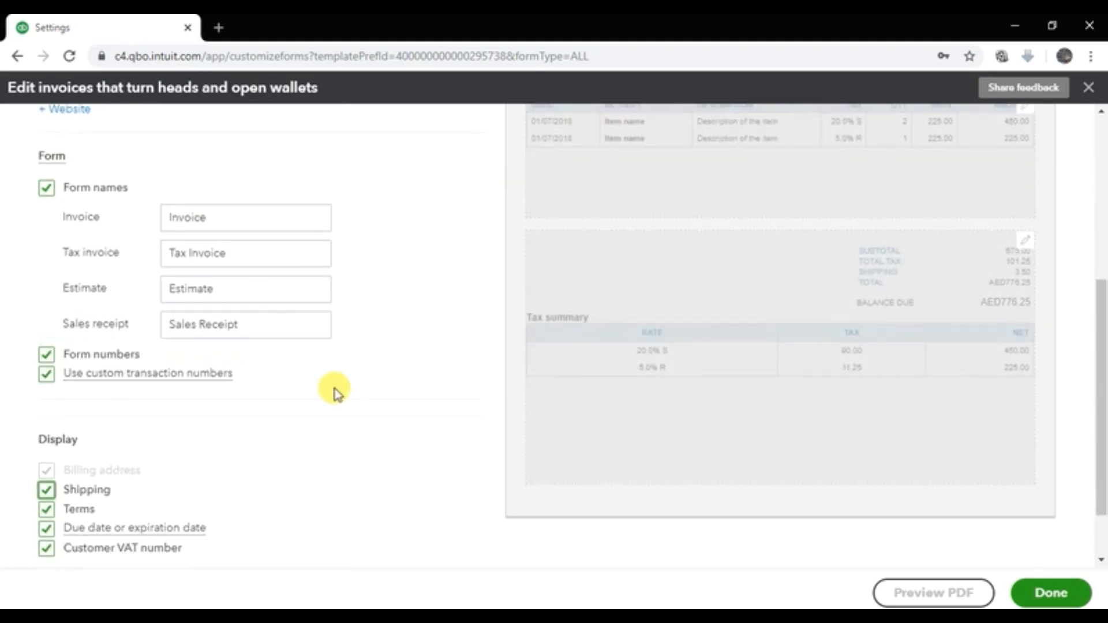
scroll(334, 389, down, 1)
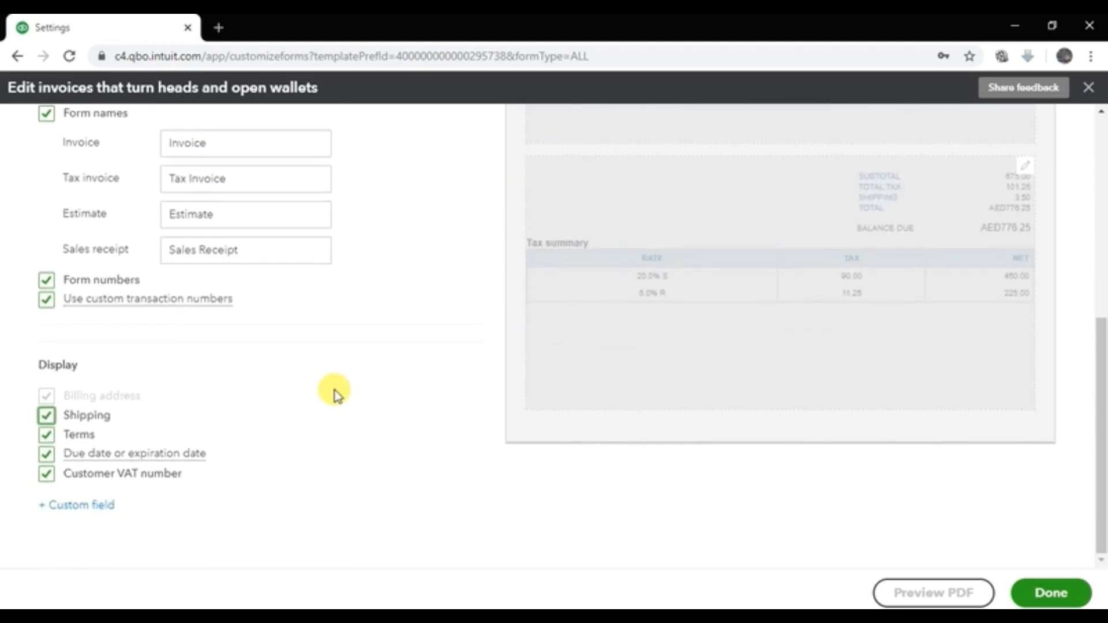
Add a custom field named Location to the header's display options and check it on the invoice preview.
click(48, 507)
click(51, 516)
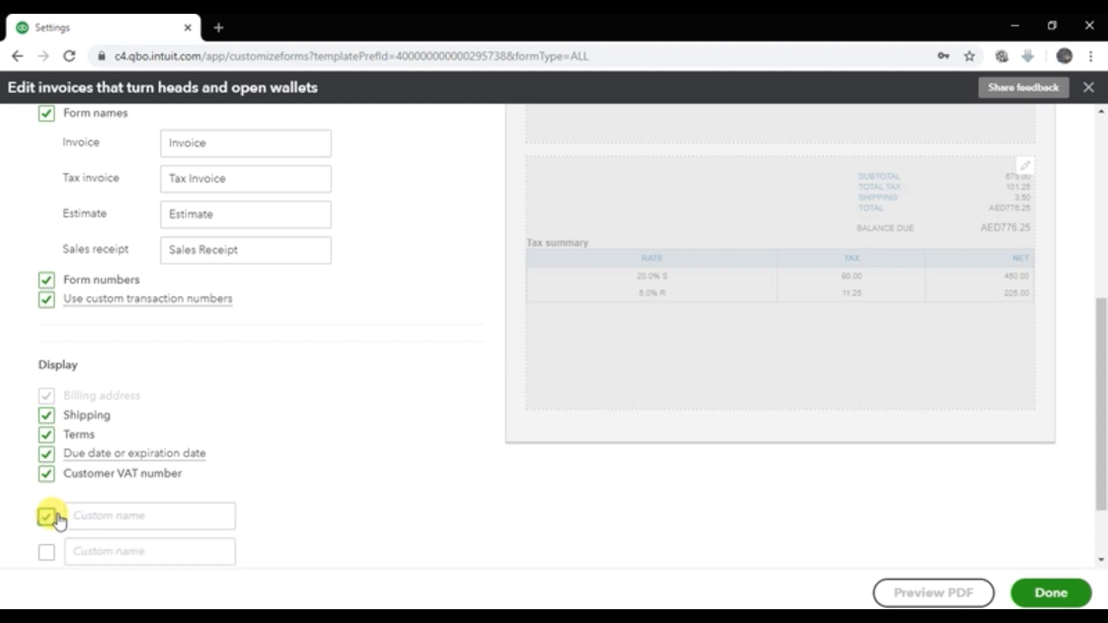
click(110, 517)
text(Loca)
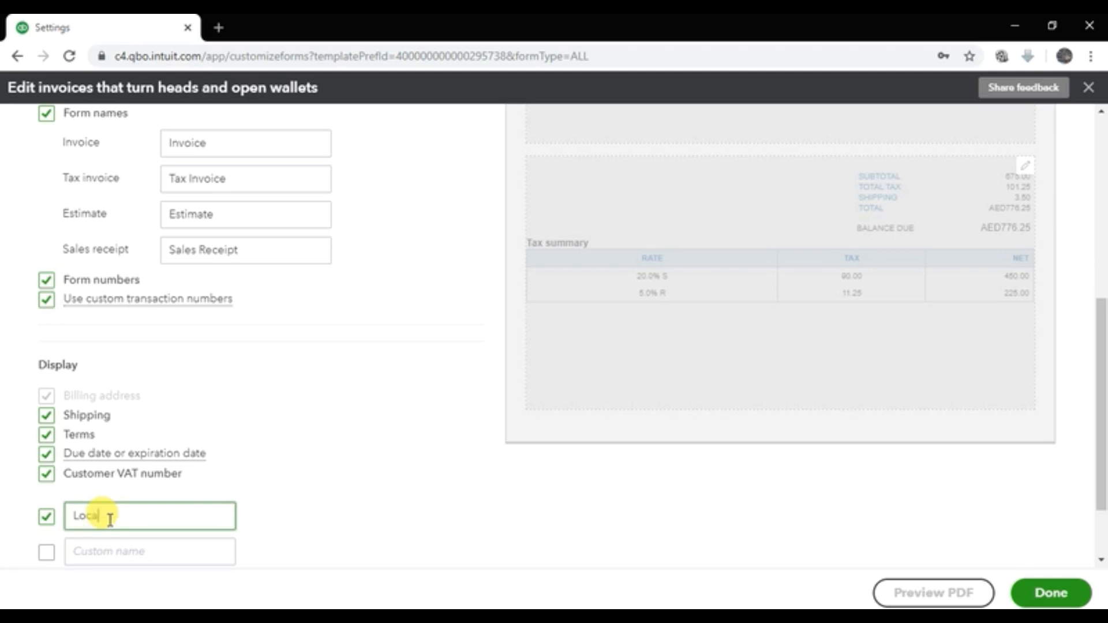
text(tion)
click(329, 386)
scroll(416, 379, up, 5)
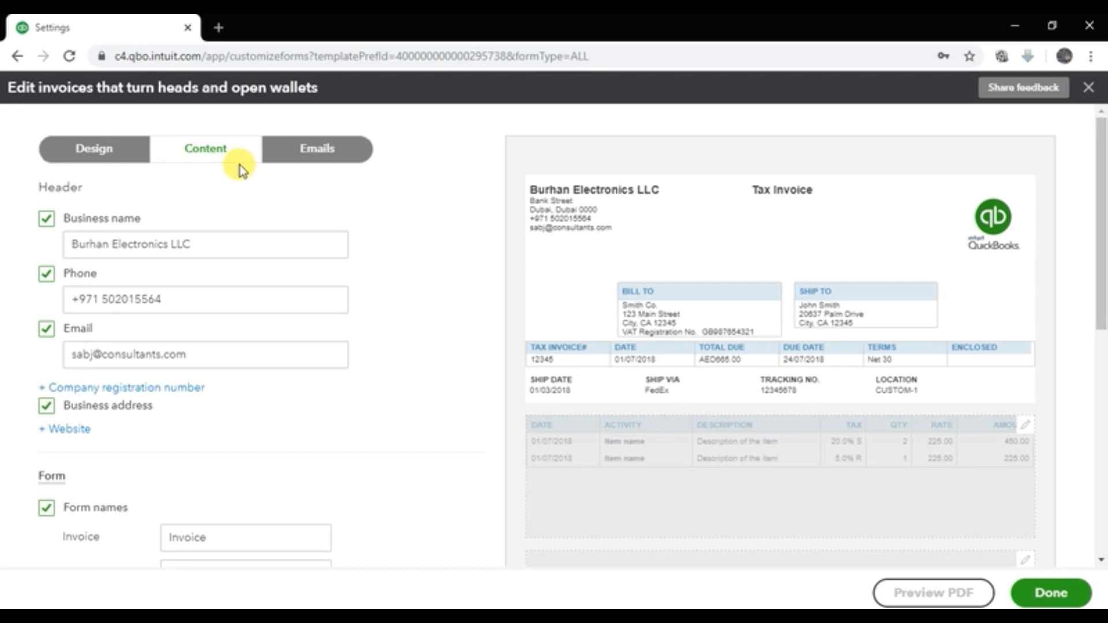
Open the email settings and review the sales form types and how the invoice appears in emails.
click(322, 151)
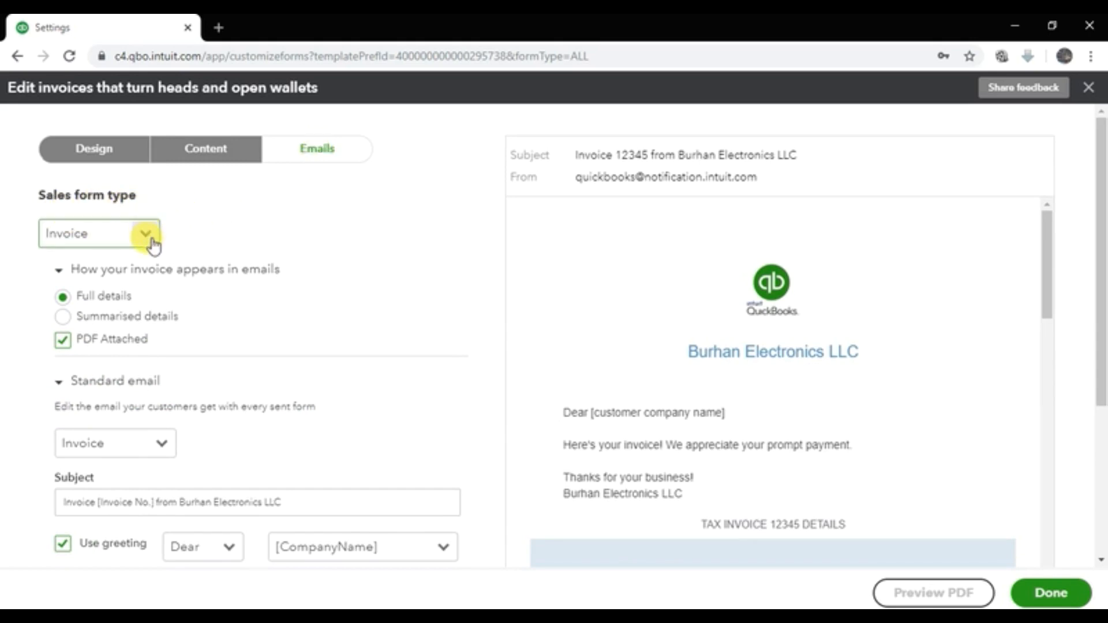
click(146, 234)
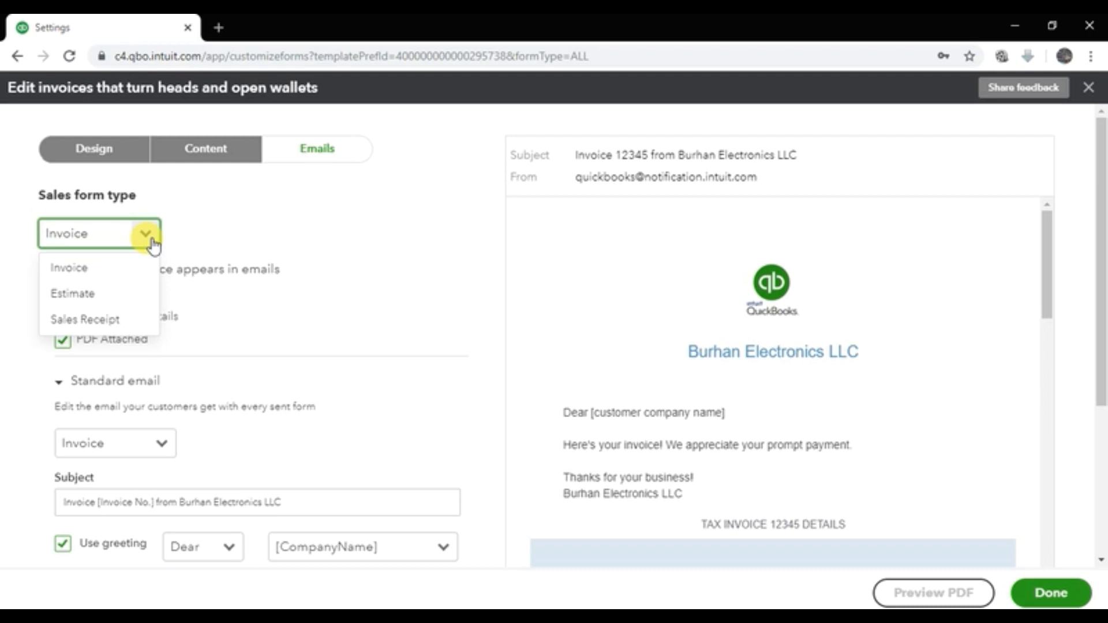
click(1, 268)
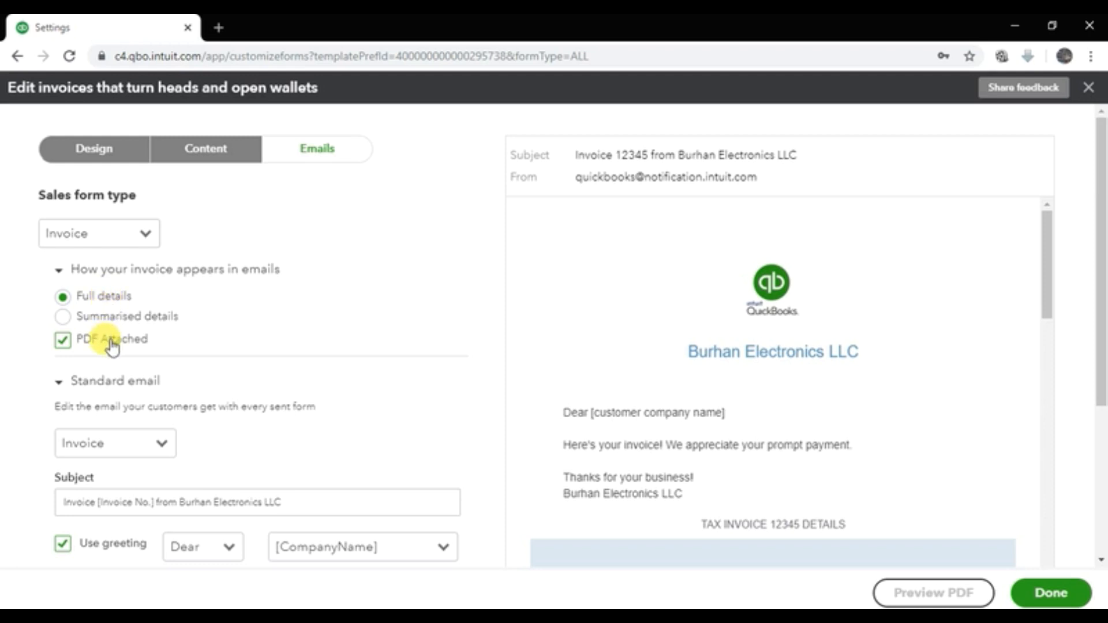
scroll(109, 346, down, 1)
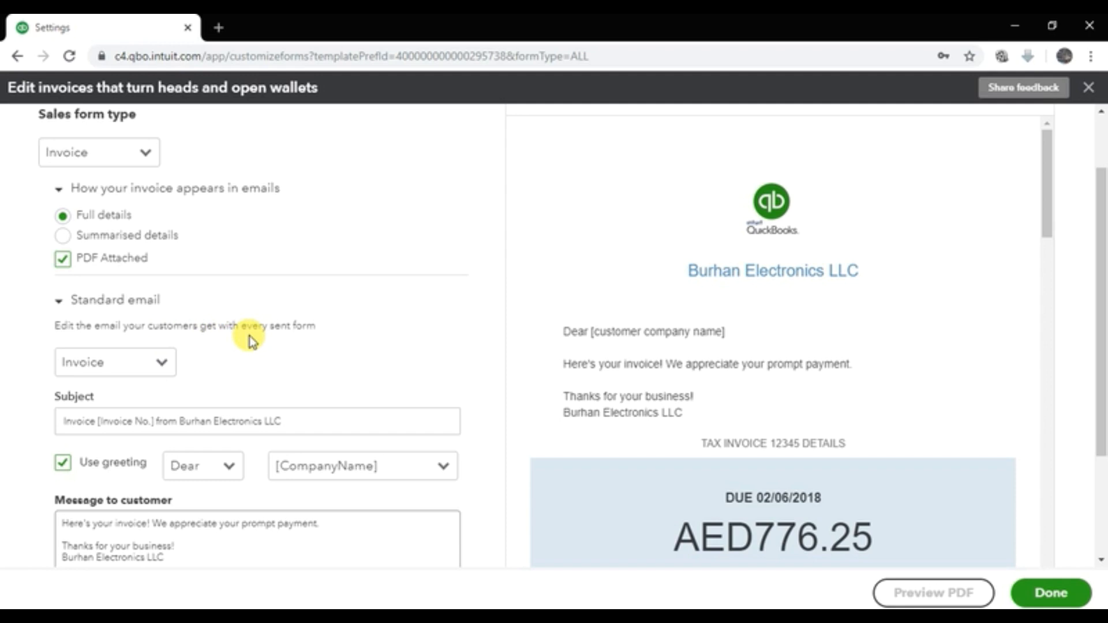
scroll(321, 334, down, 2)
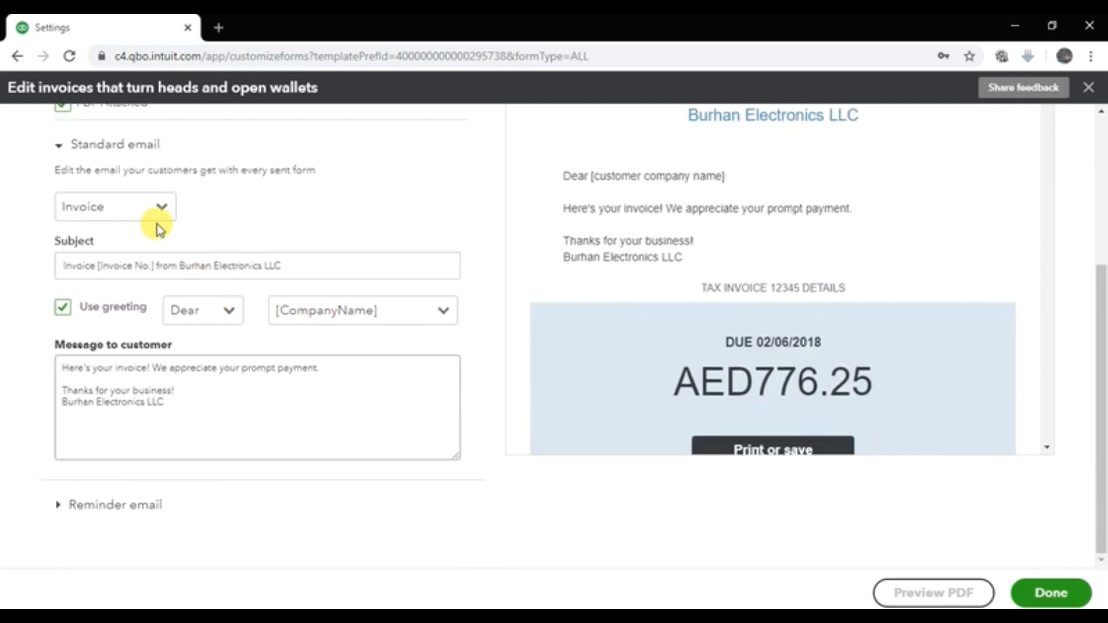
Review the standard invoice email's subject, greeting options and customer message, keeping the greeting as Dear [CompanyName].
click(258, 383)
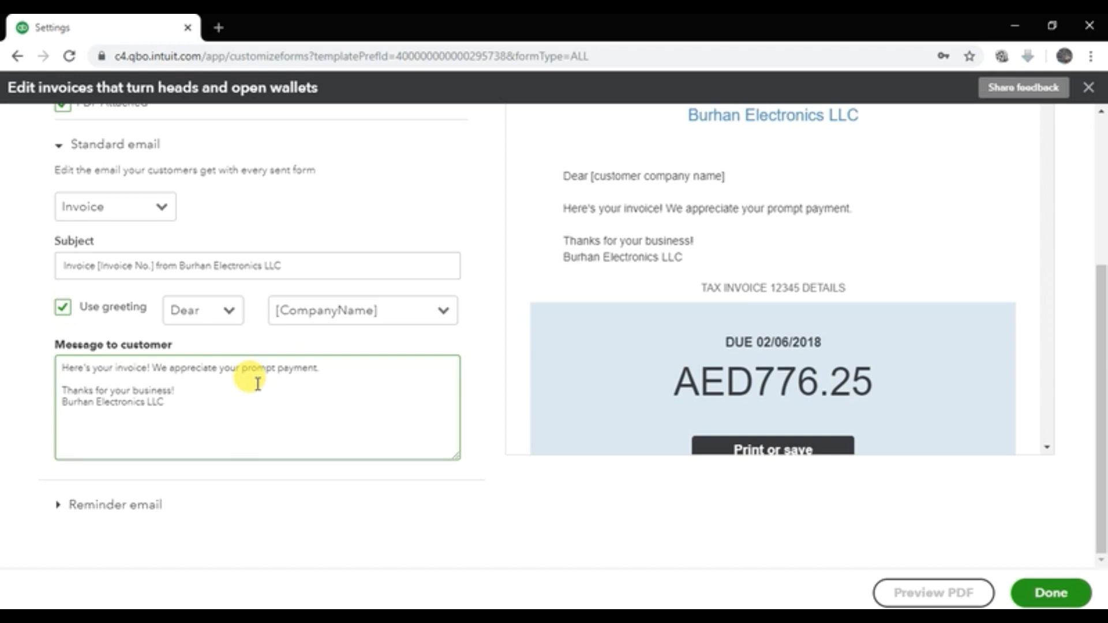
click(303, 265)
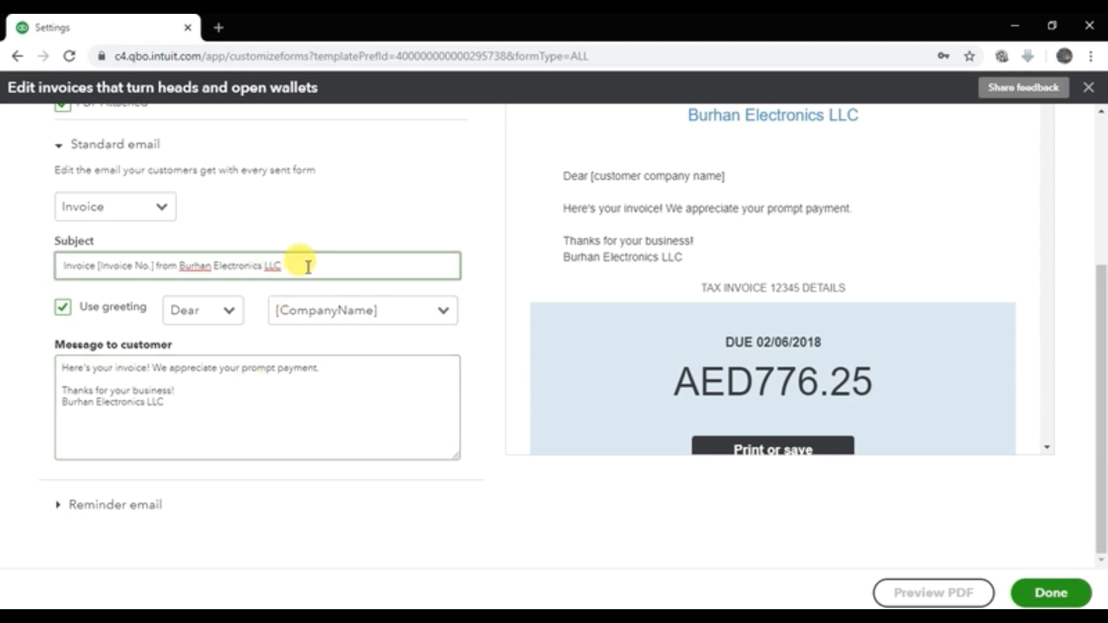
click(229, 322)
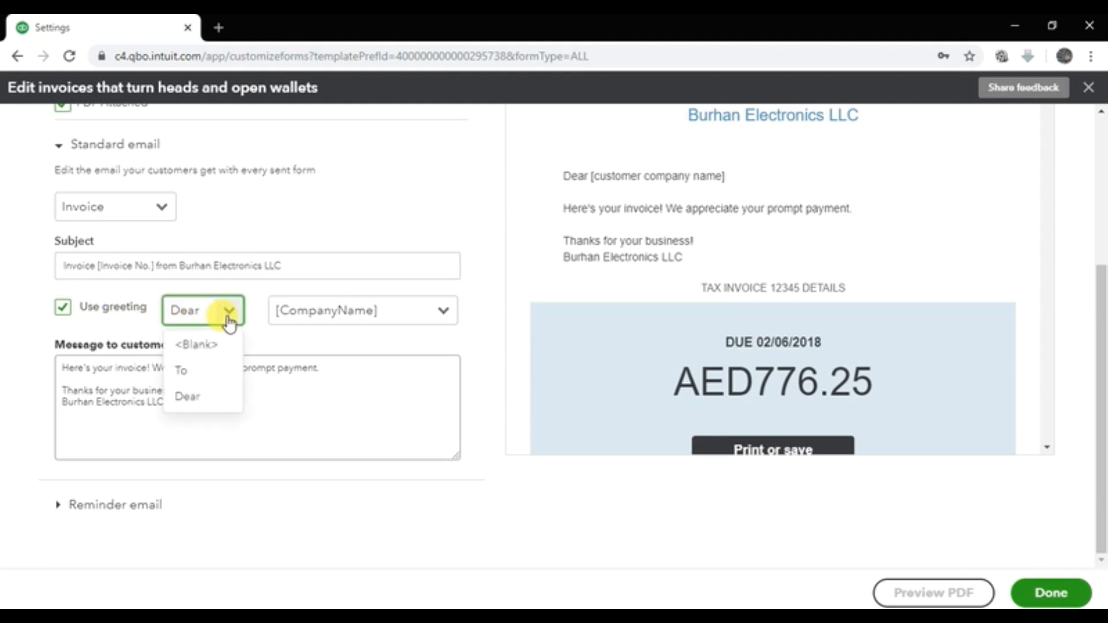
click(229, 314)
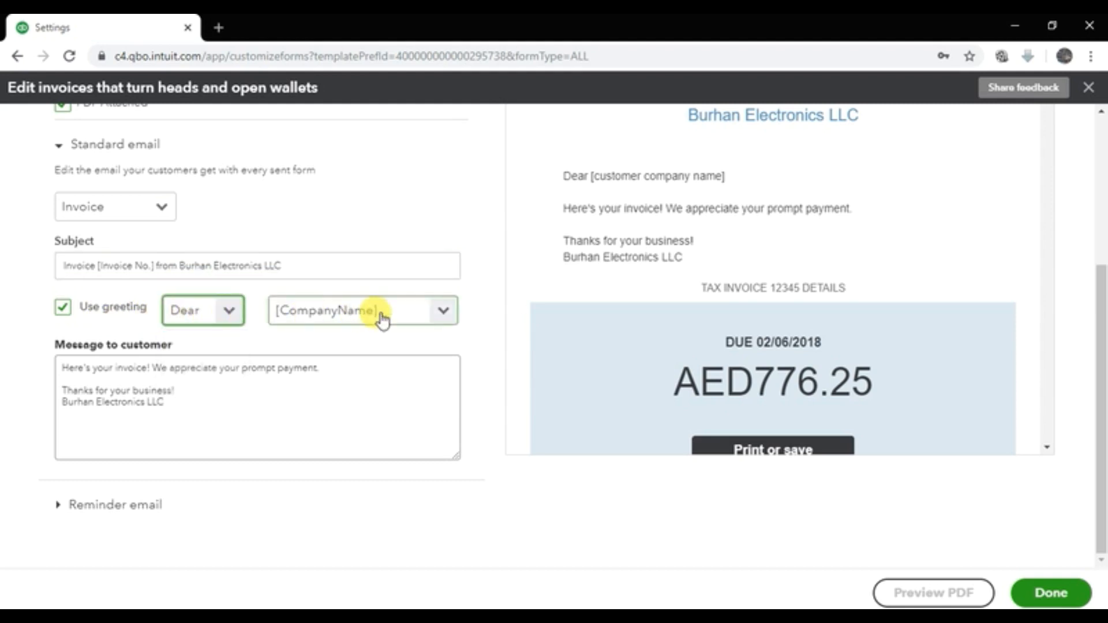
click(441, 314)
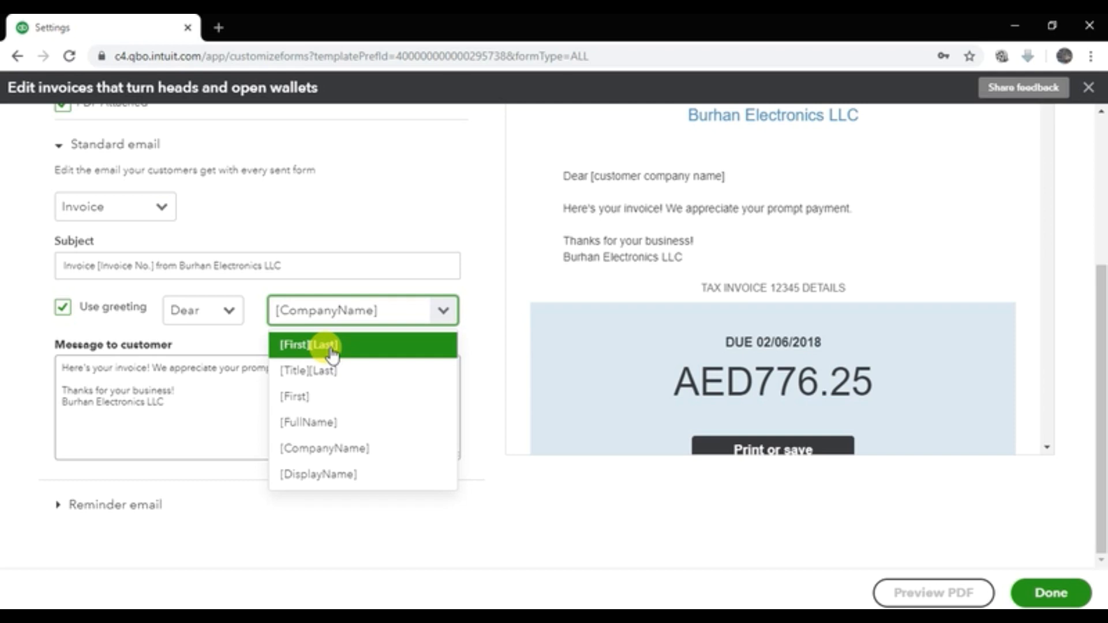
click(338, 447)
click(252, 398)
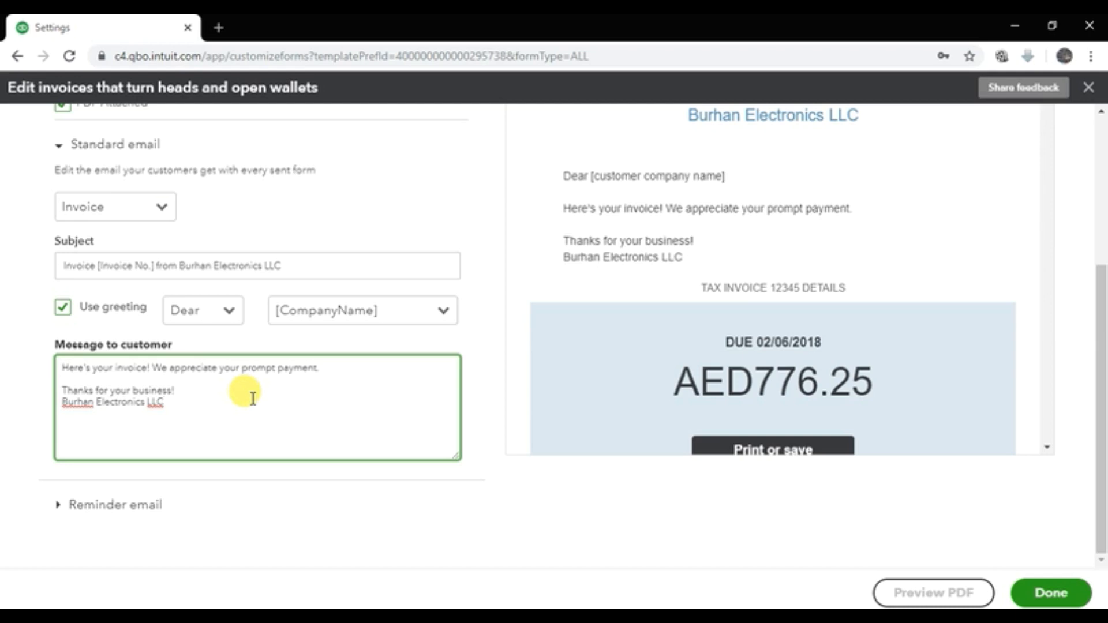
Expand the reminder email settings and set its greeting to To [CompanyName].
click(62, 506)
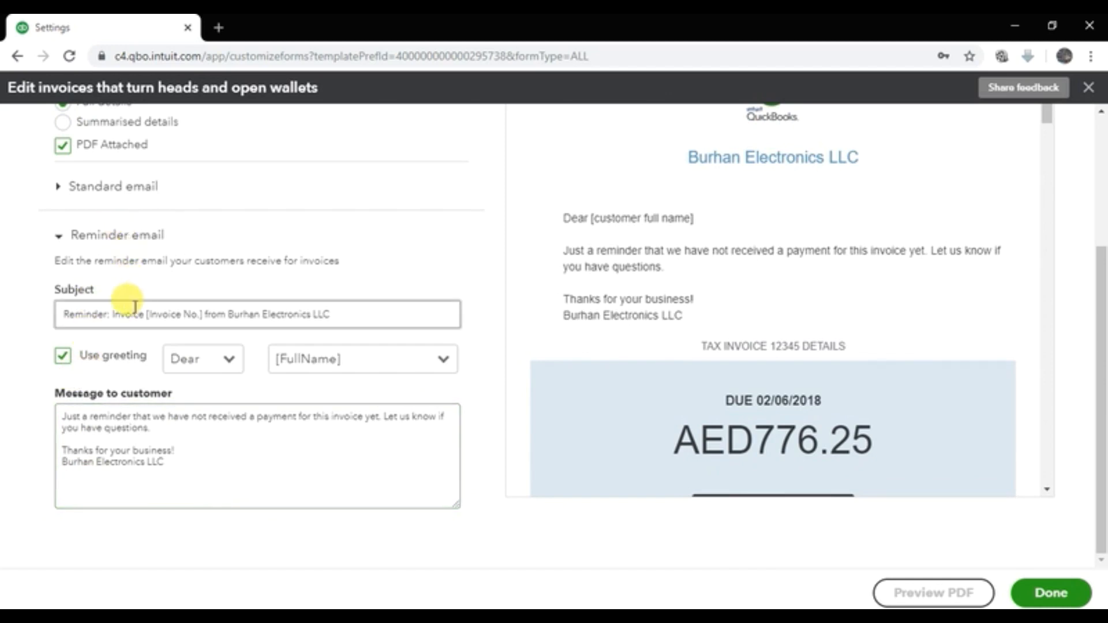
click(219, 363)
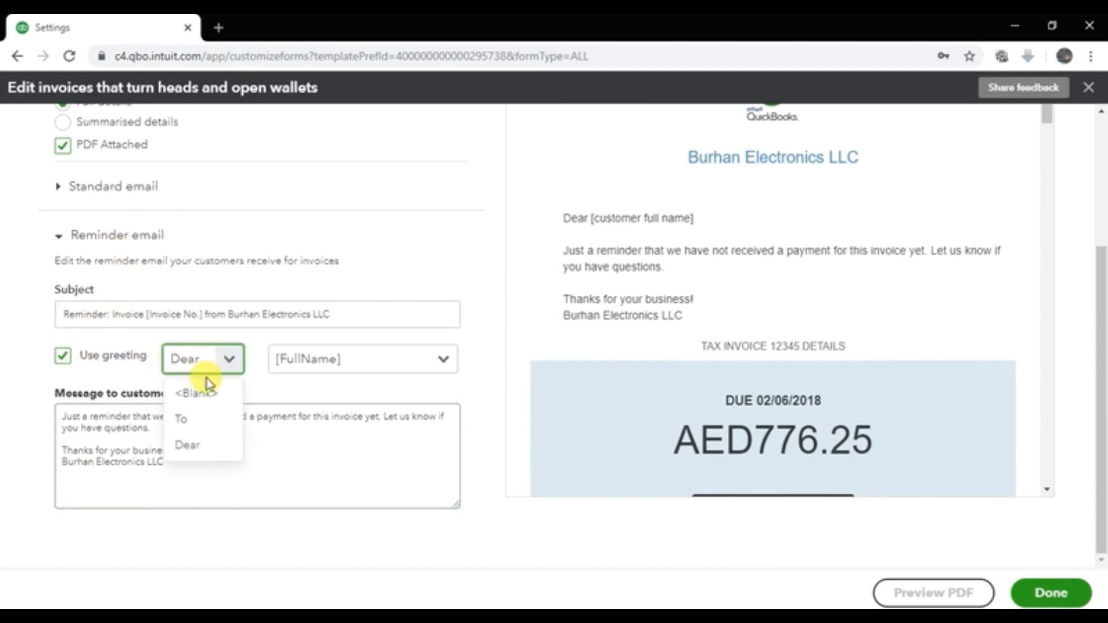
click(191, 417)
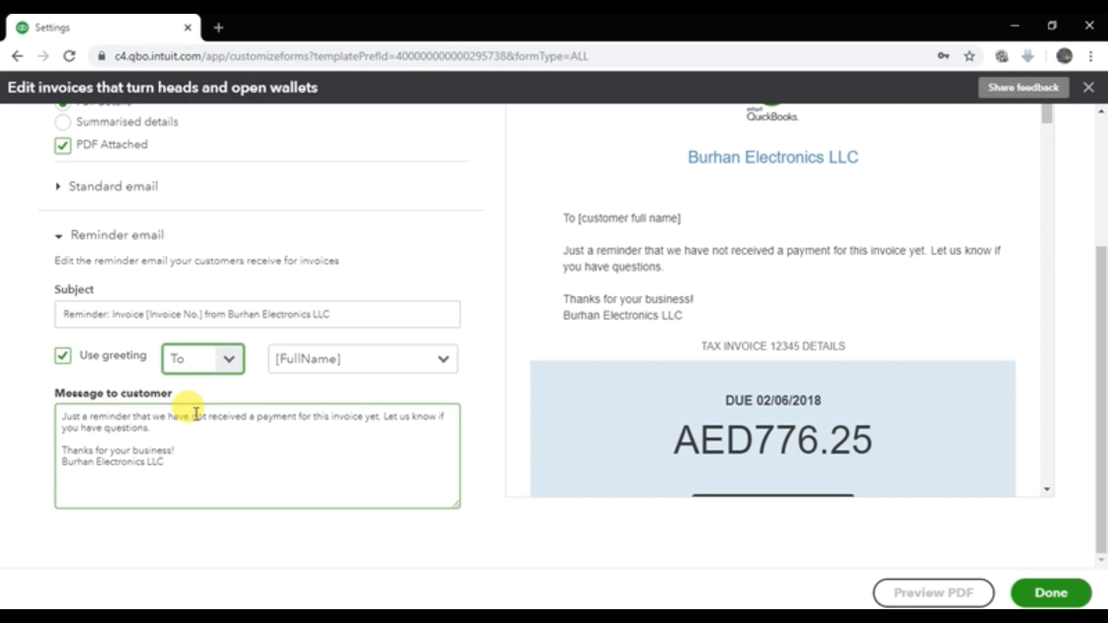
click(441, 360)
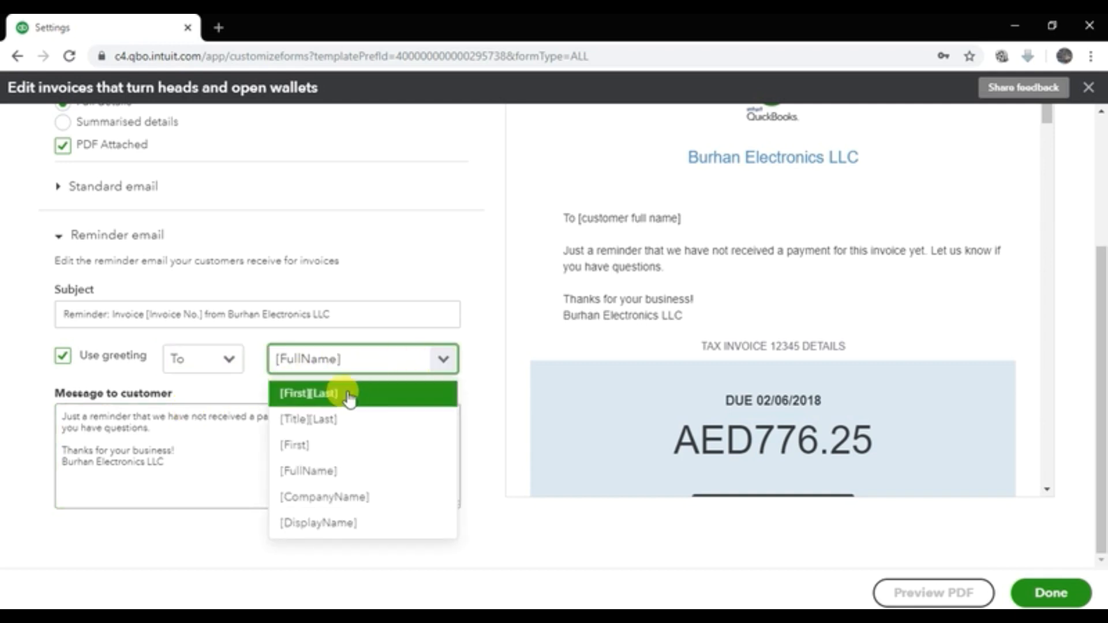
click(353, 498)
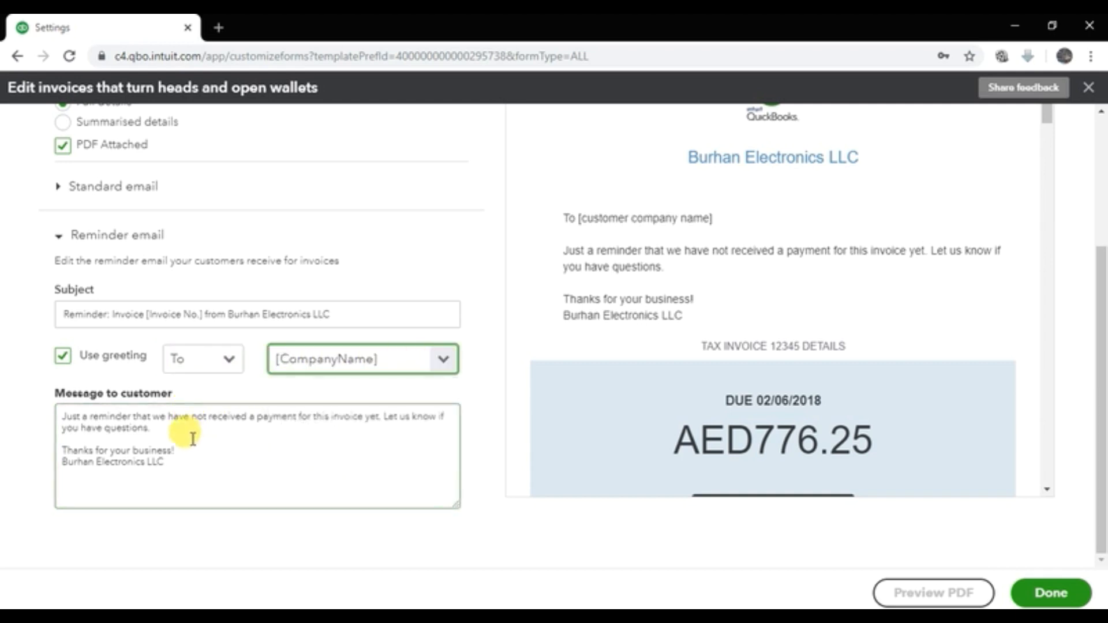
click(196, 464)
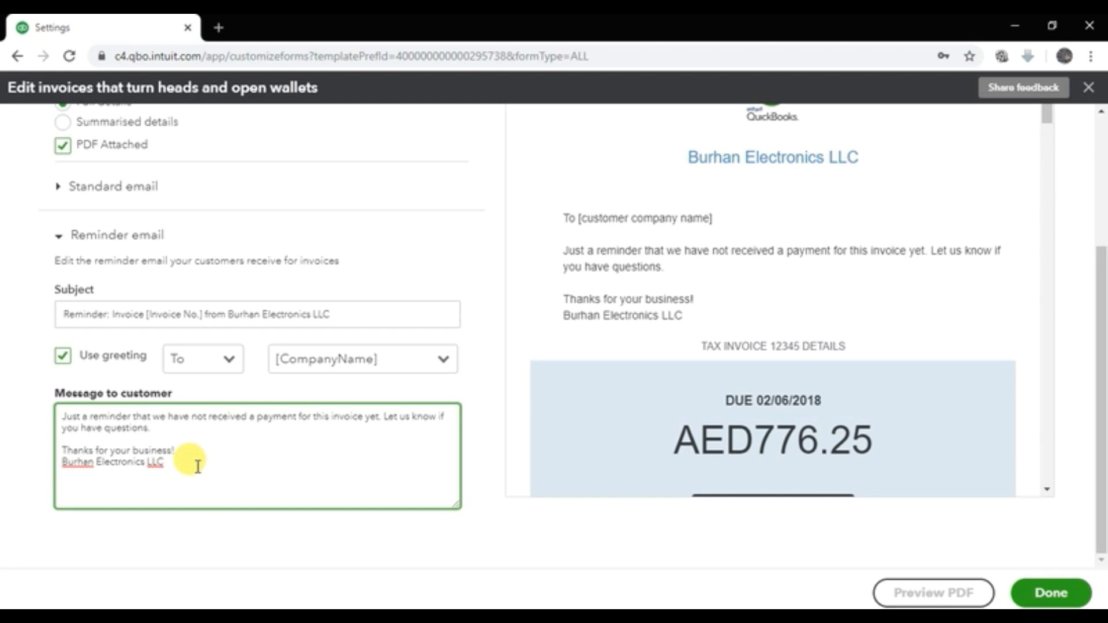
Examine the reminder email preview, including its subject, greeting, message text and invoice details.
scroll(635, 312, up, 3)
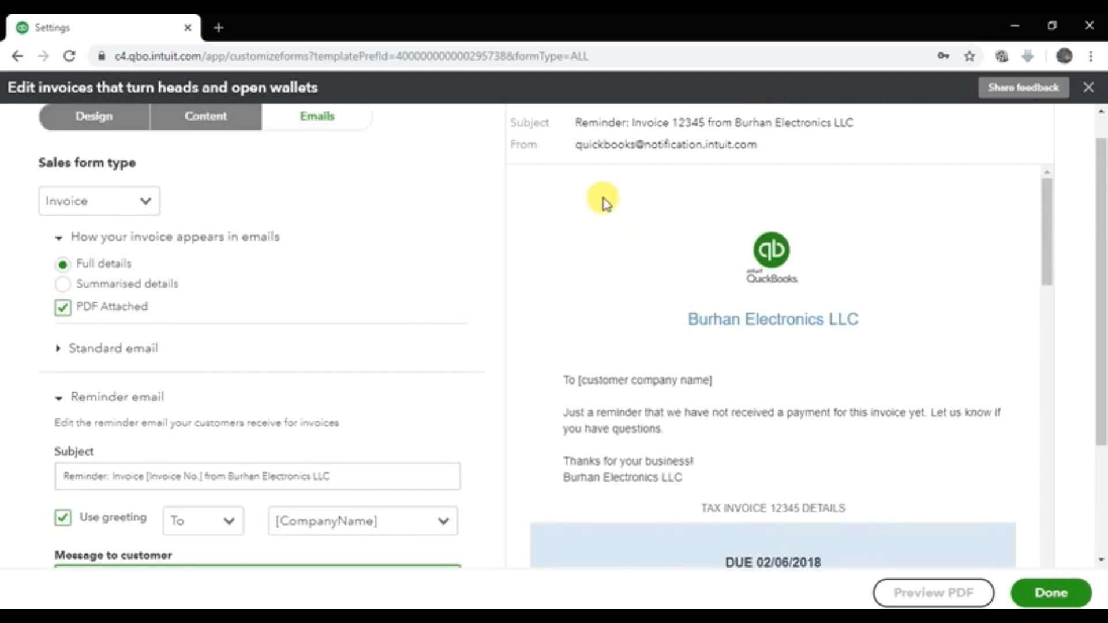
scroll(958, 277, down, 4)
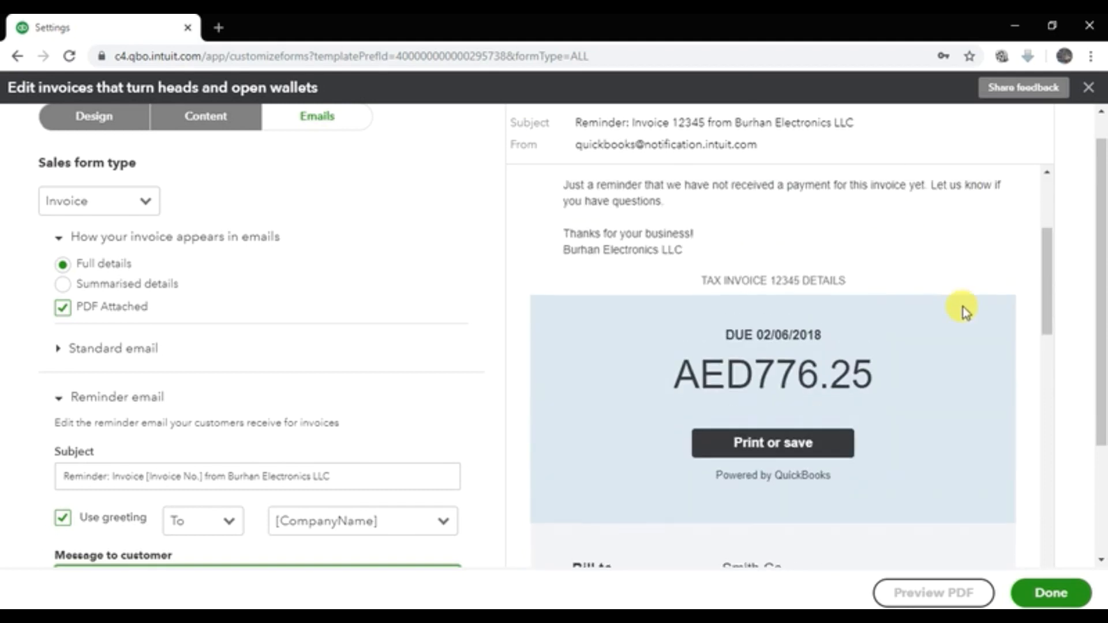
scroll(963, 309, up, 4)
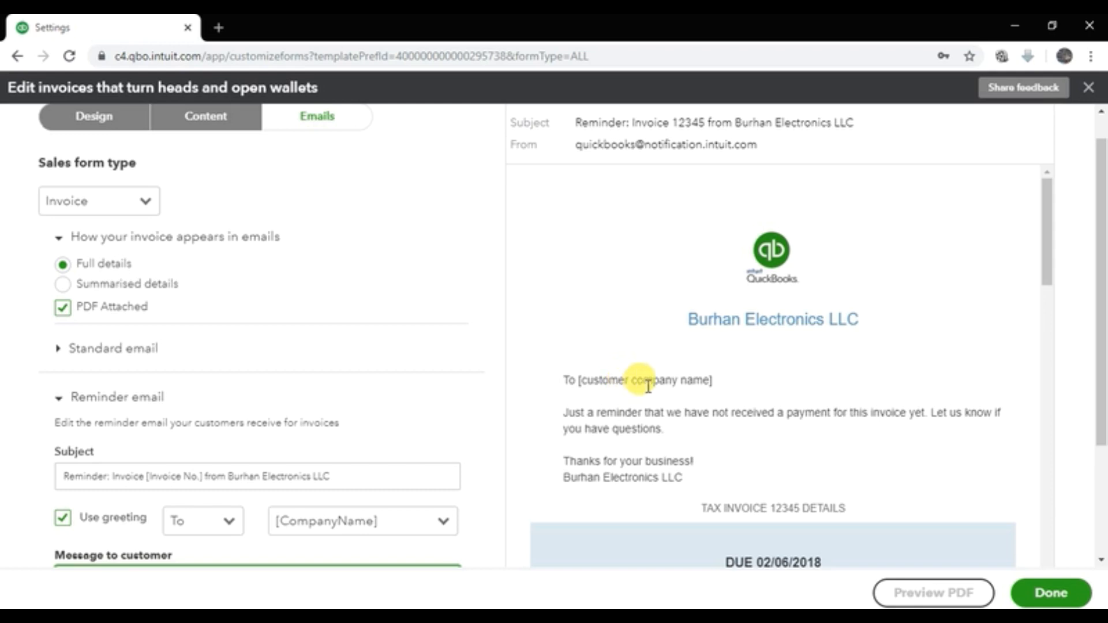
drag(560, 410, 694, 479)
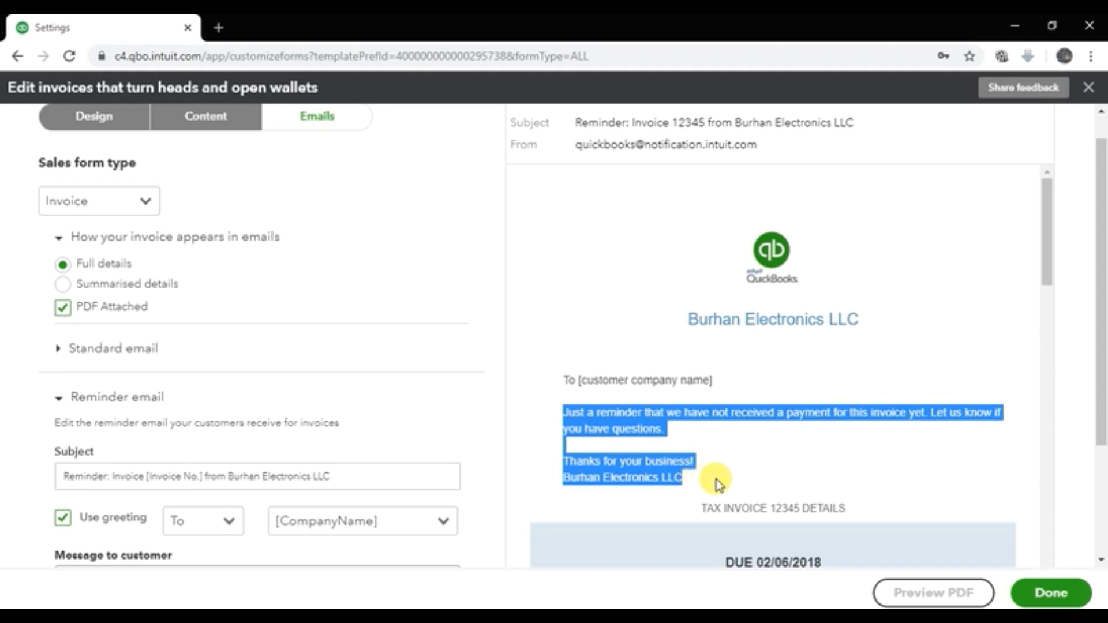
Close the form style editor, saving the changes on exit.
scroll(439, 288, up, 1)
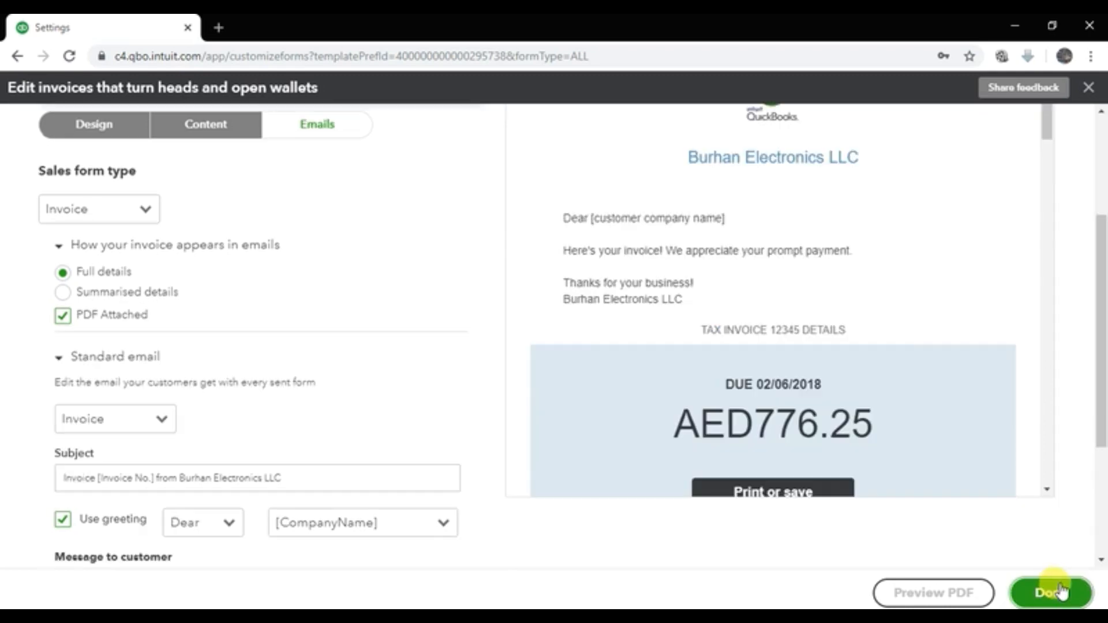
click(1087, 88)
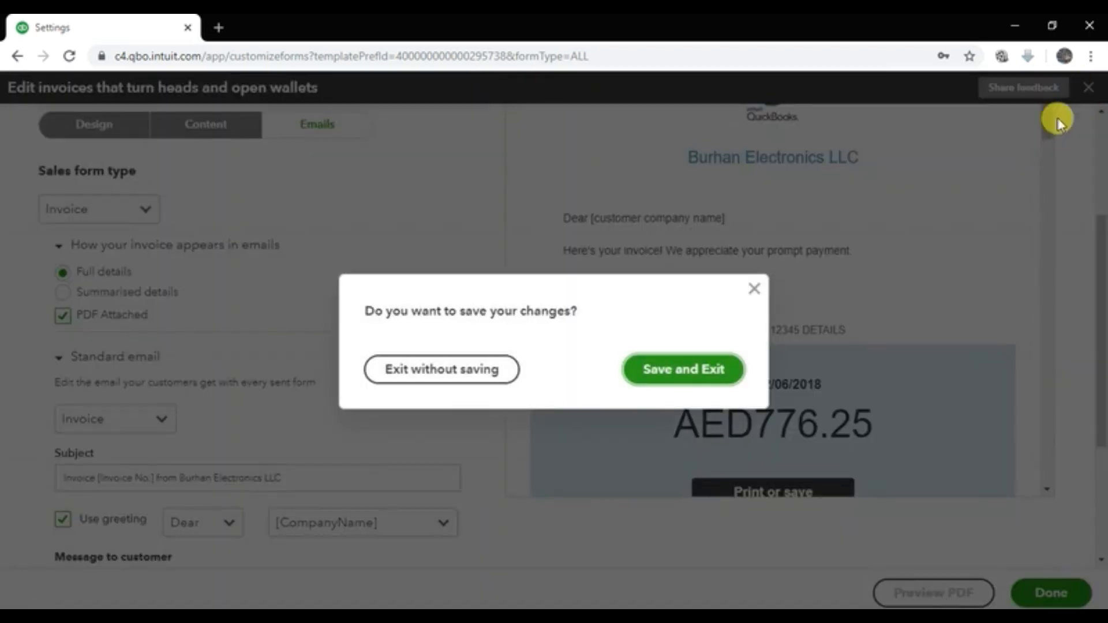
click(684, 372)
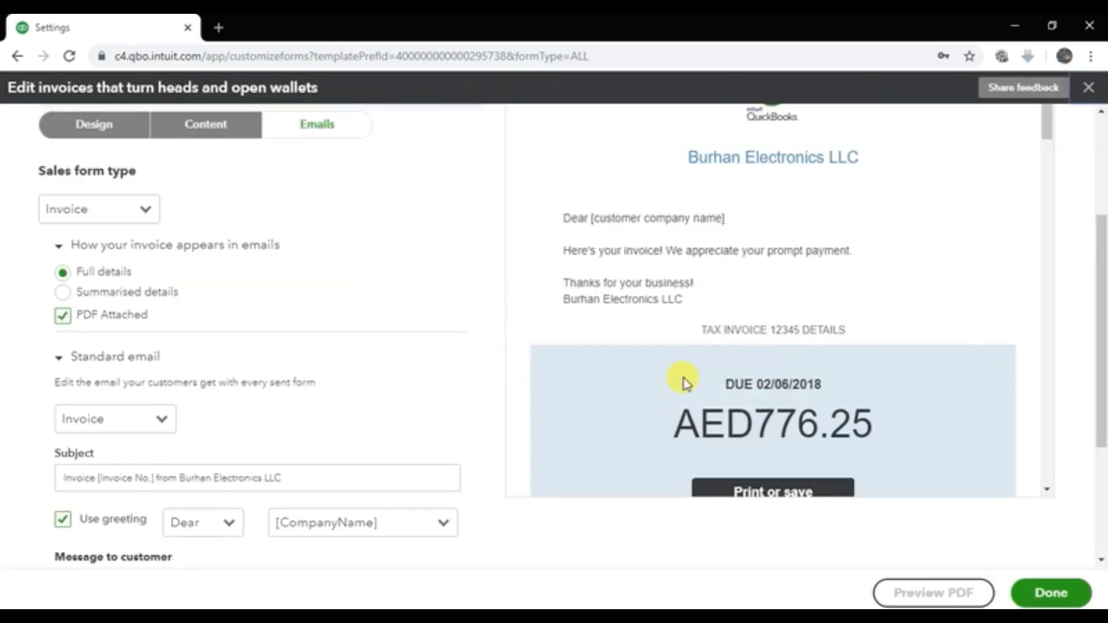
Leave the form style editor and return to the list of custom form styles.
click(16, 58)
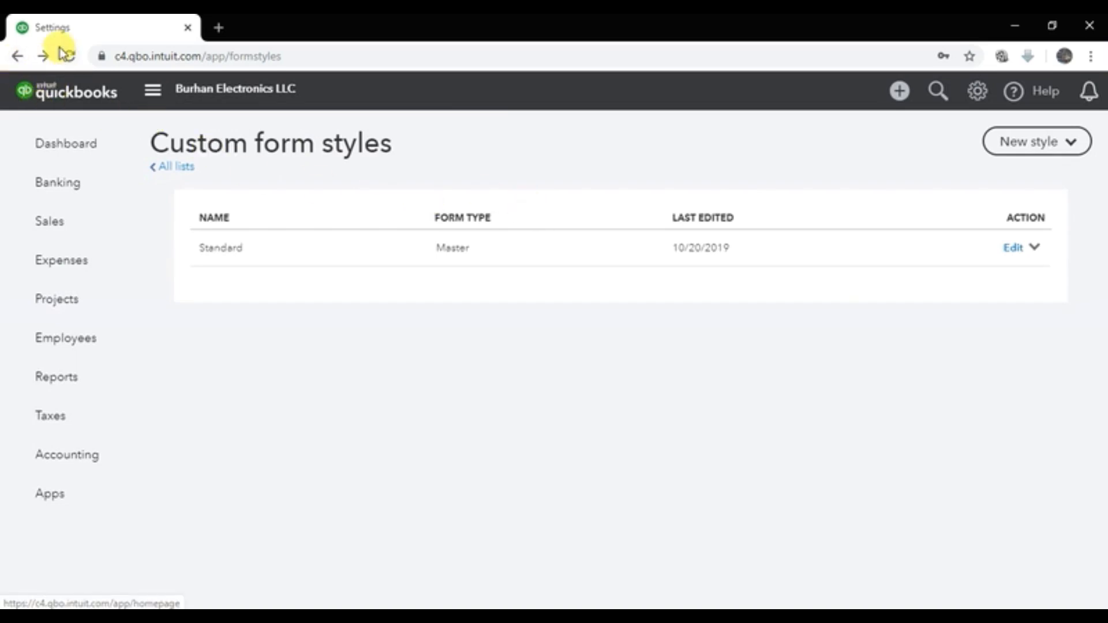
click(21, 57)
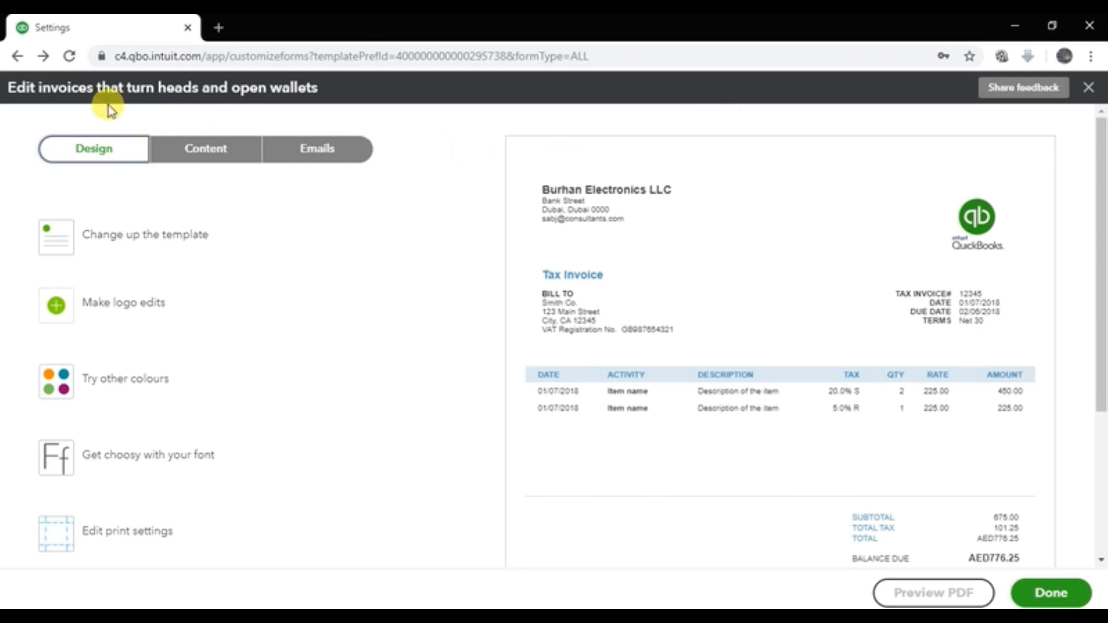
click(18, 57)
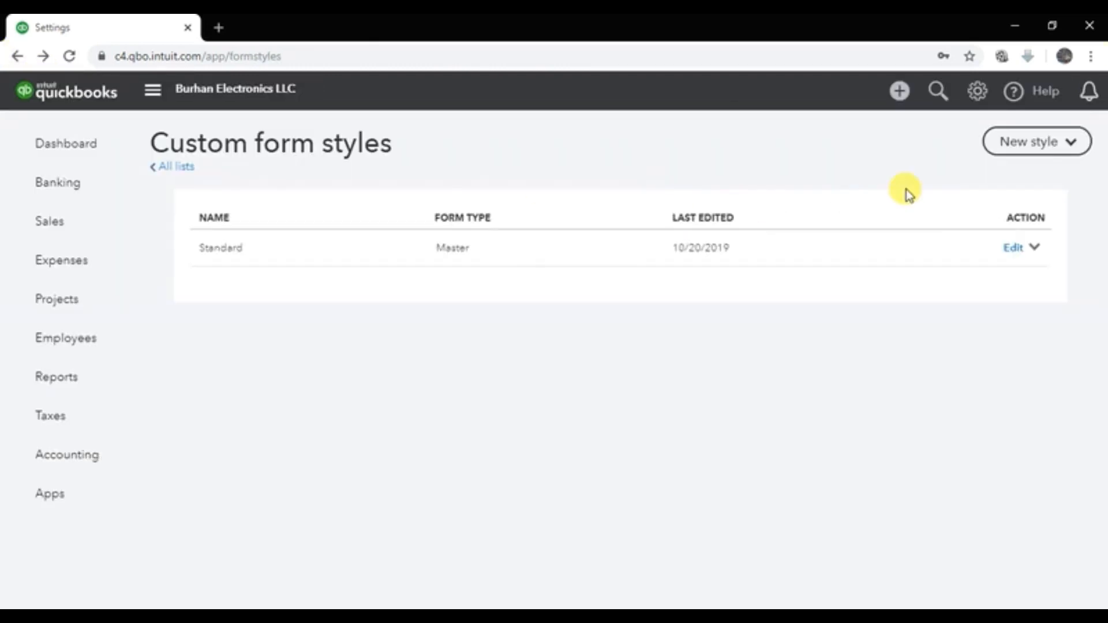
Open the company's Account and Settings and display its Sales settings.
click(980, 105)
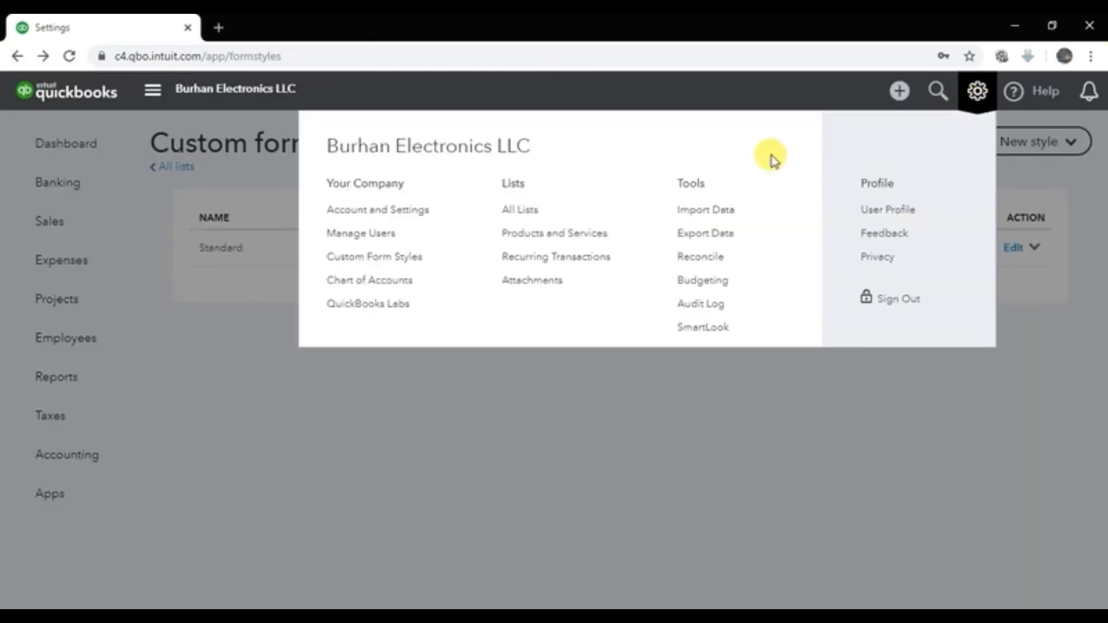
click(412, 216)
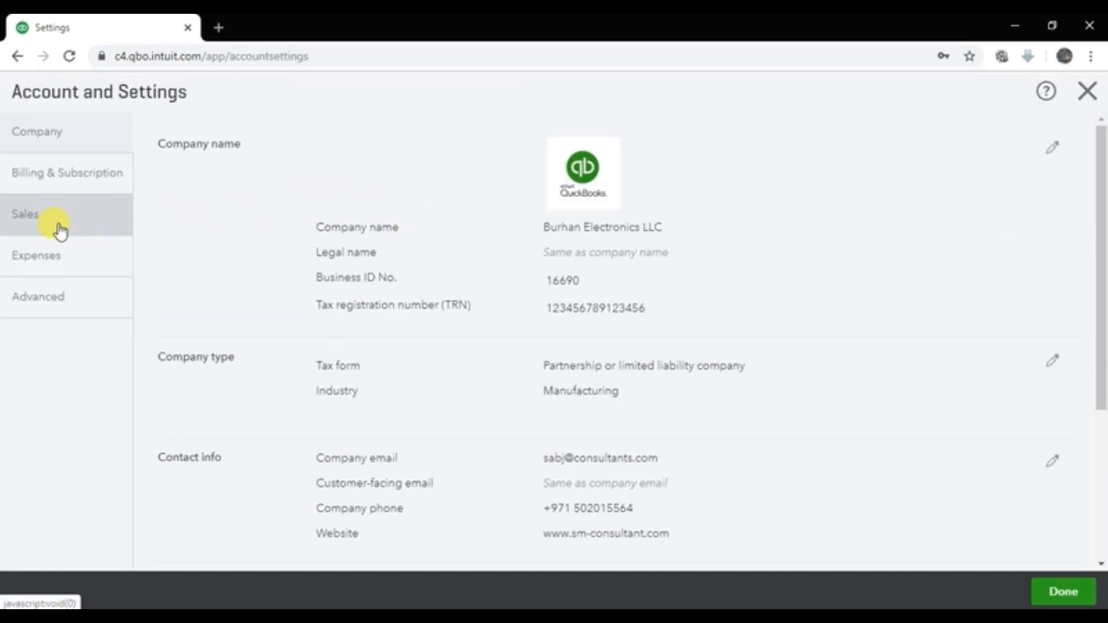
click(60, 232)
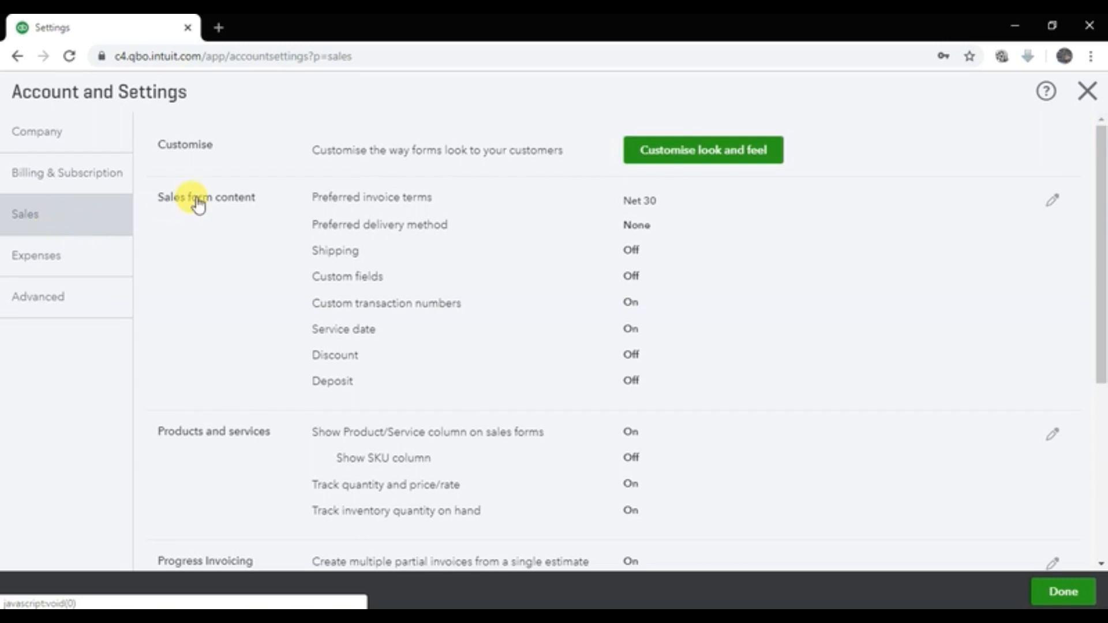